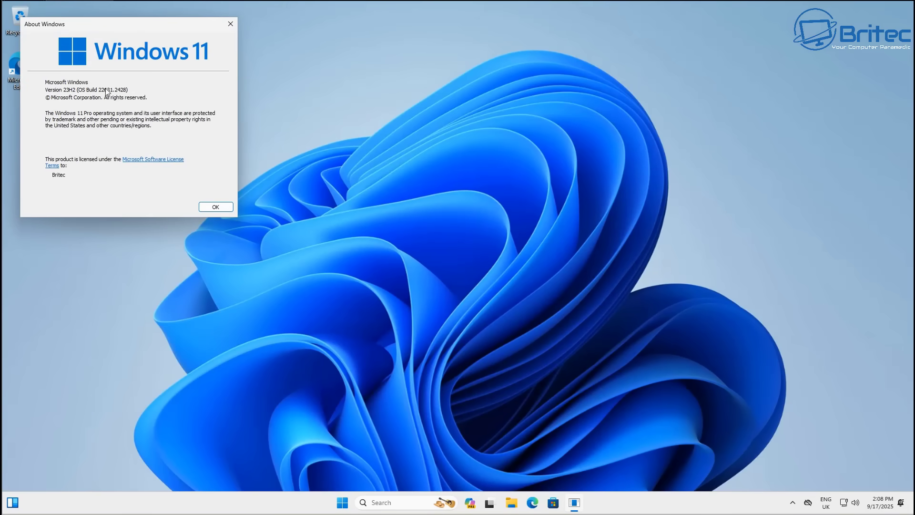
- Close the About Windows dialog and open the System settings in a maximized Settings window
left_click(214, 207)
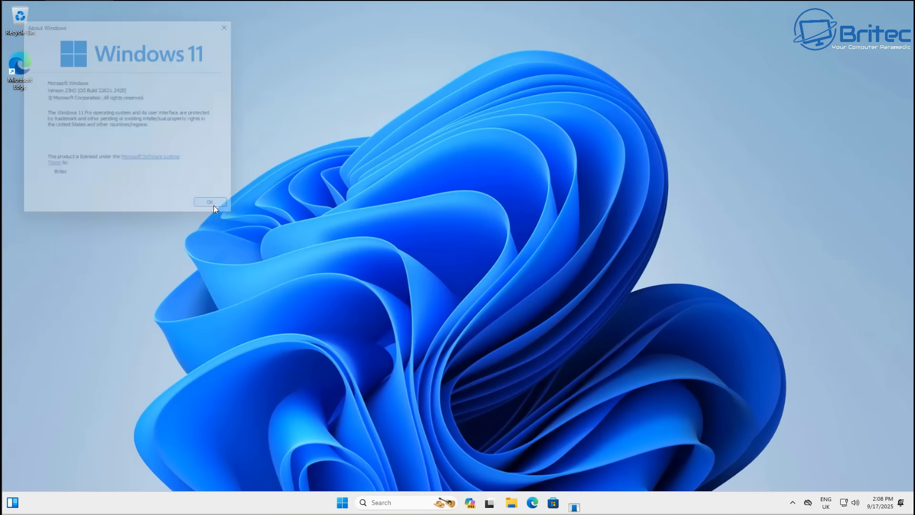
left_click(353, 502)
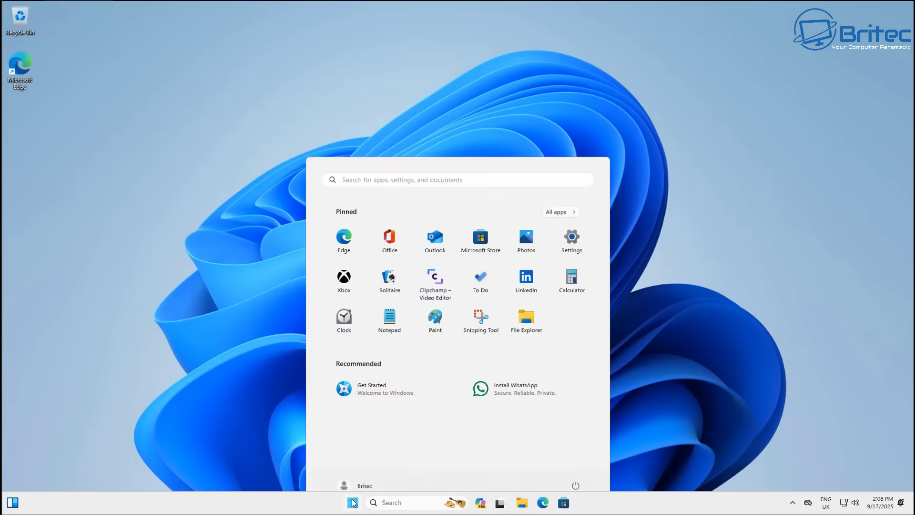
left_click(566, 223)
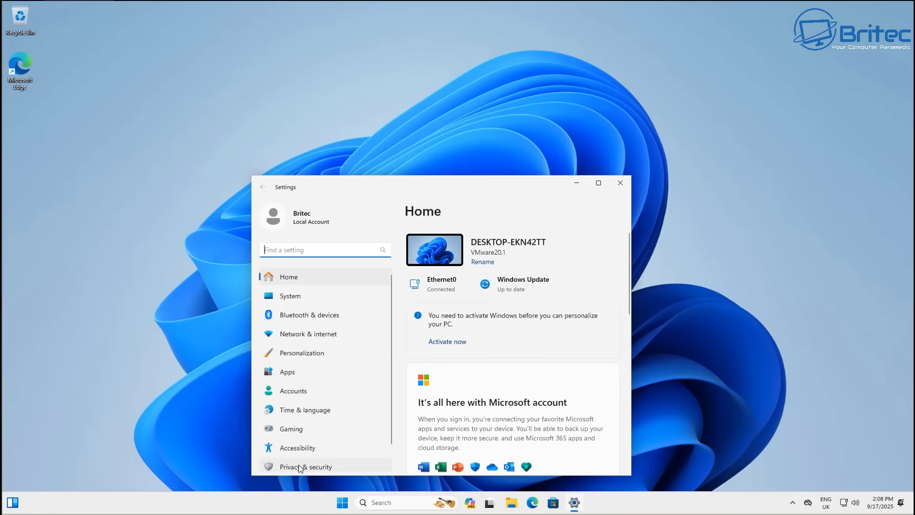
scroll(300, 468, "down", 1)
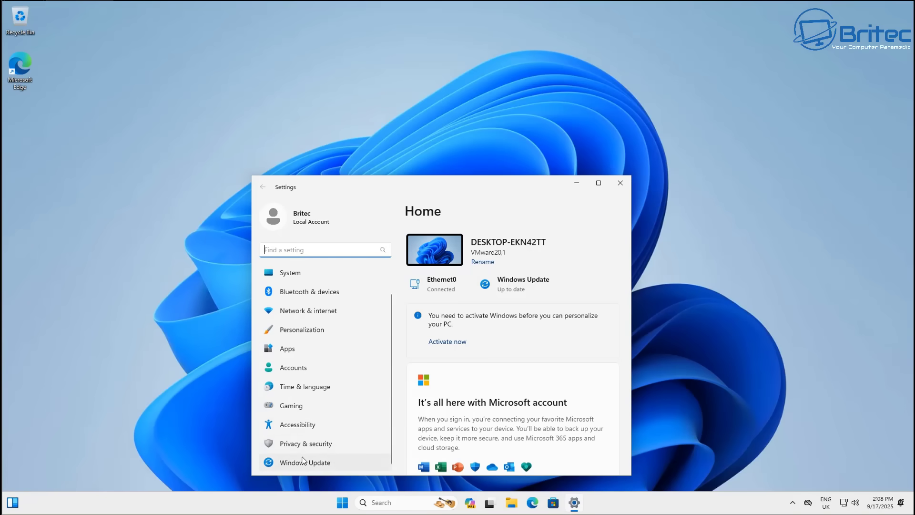
left_click(300, 275)
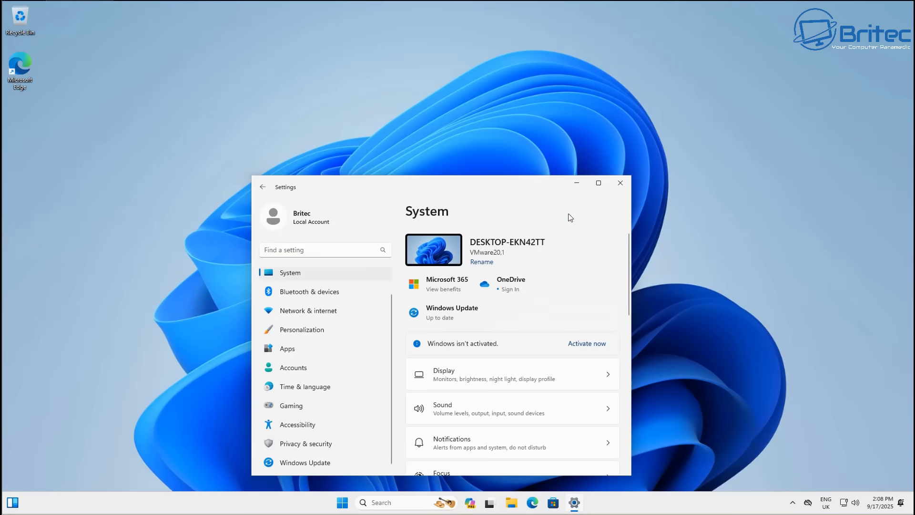
left_click(599, 185)
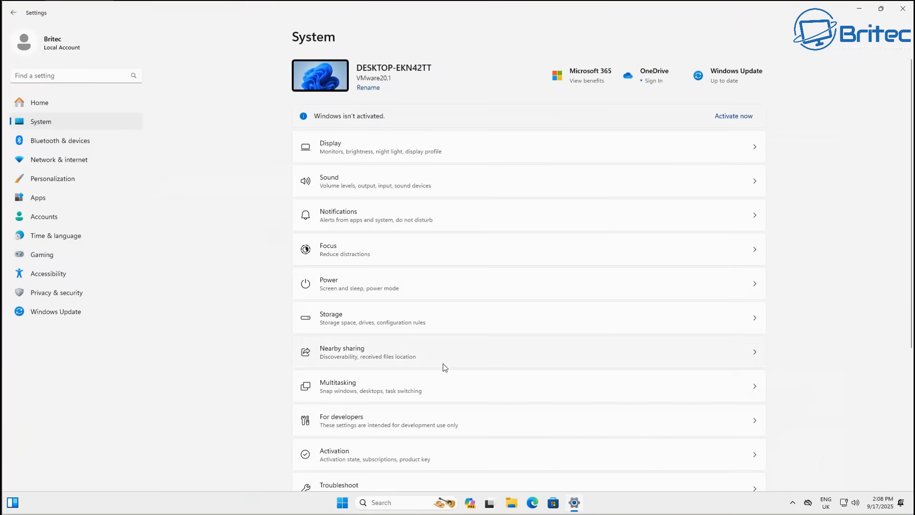
- Open the About page in System settings and check the Windows edition, version and installation date
scroll(442, 364, "down", 5)
left_click(379, 465)
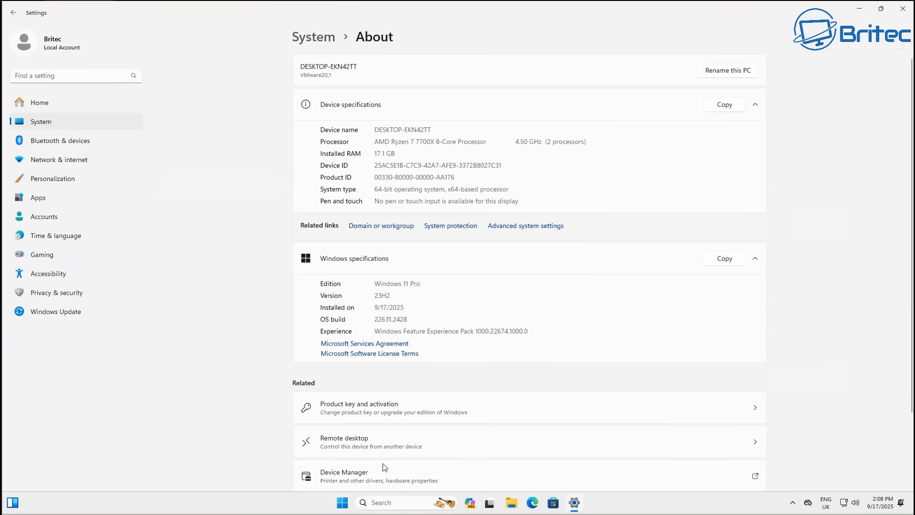
left_click_drag(403, 295, 371, 291)
left_click_drag(424, 283, 374, 282)
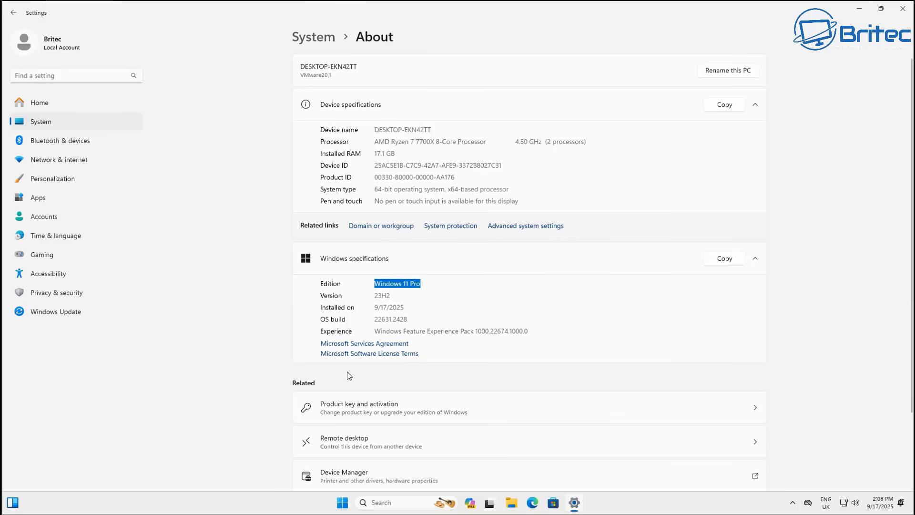
left_click_drag(403, 308, 352, 310)
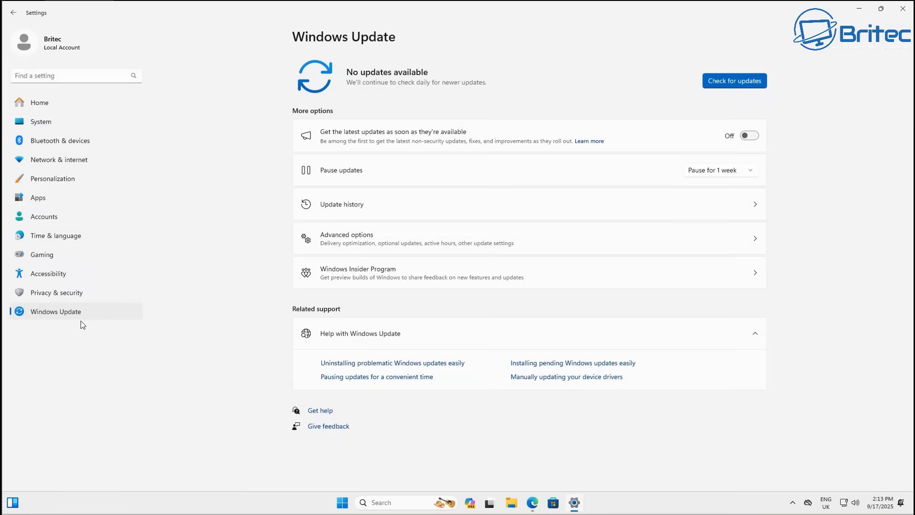
- Turn on getting the latest updates as soon as they're available and open the Windows Insider Program page
left_click(748, 136)
left_click(414, 284)
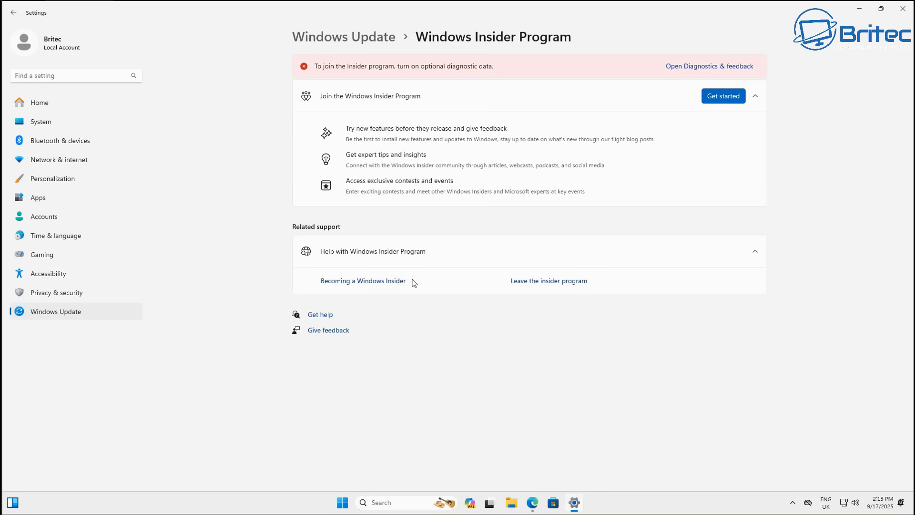
- Turn on sending optional diagnostic data in Diagnostics & feedback and return to the Windows Insider Program page
left_click(693, 70)
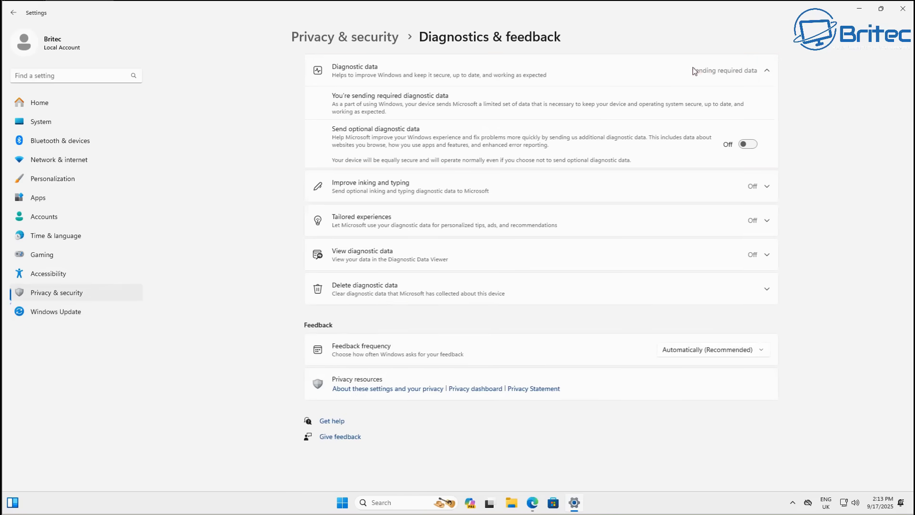
left_click(732, 145)
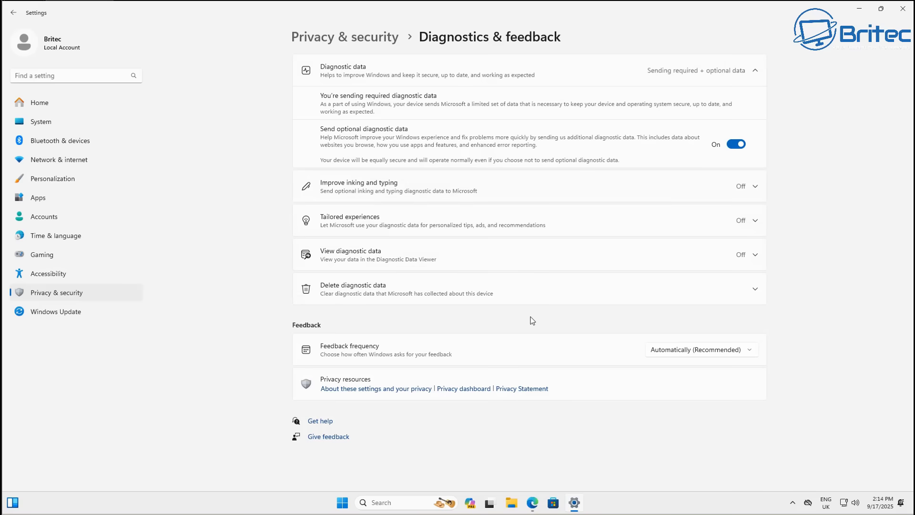
left_click(15, 16)
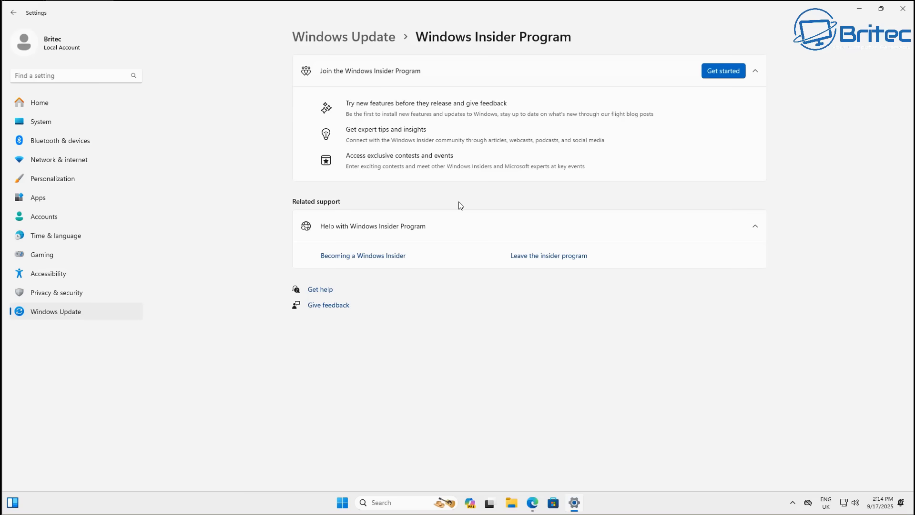
- Run winver to check the installed Windows version and build, and close its window
left_click(346, 504)
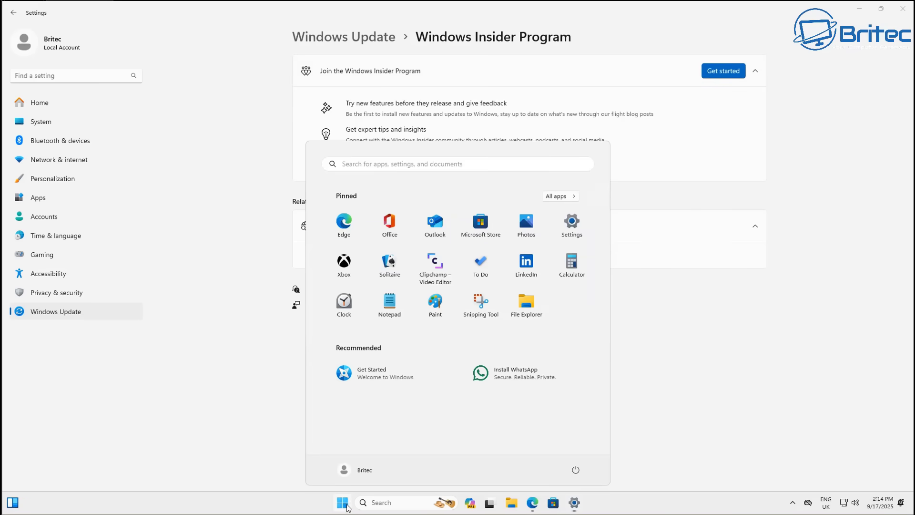
type("wi")
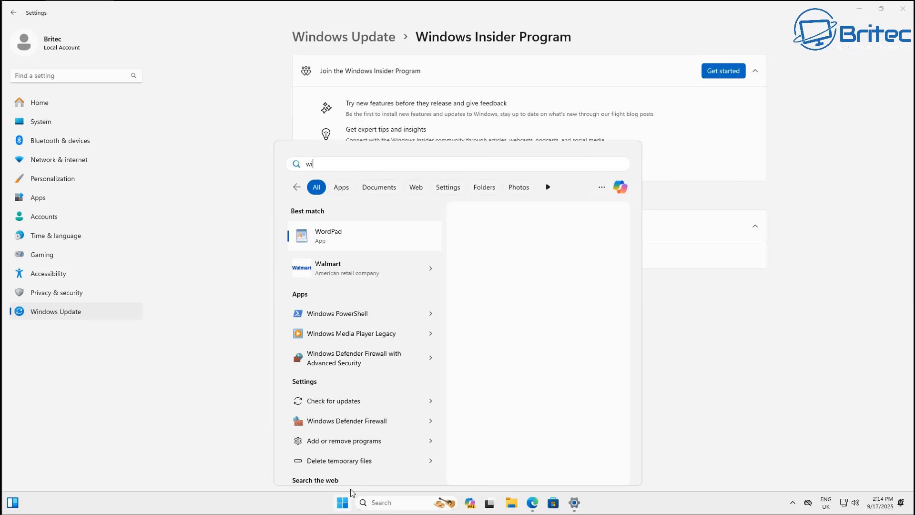
type("nver")
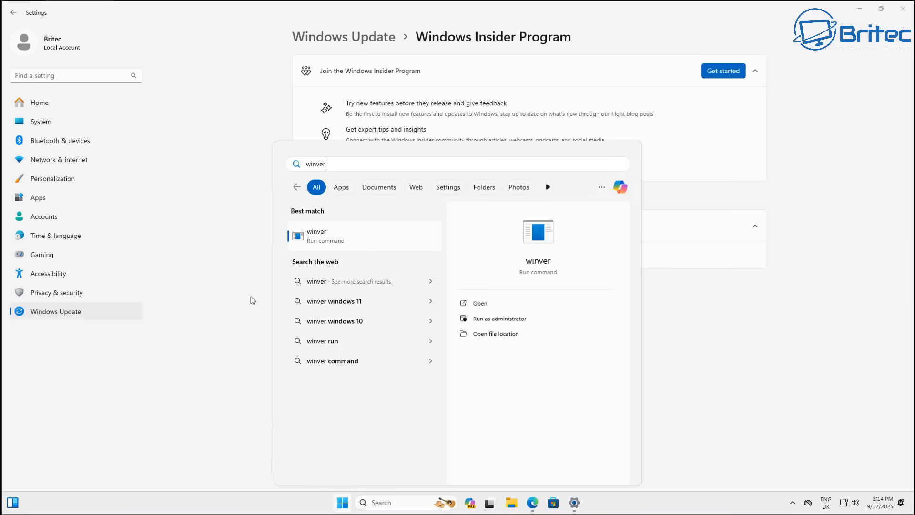
left_click(318, 237)
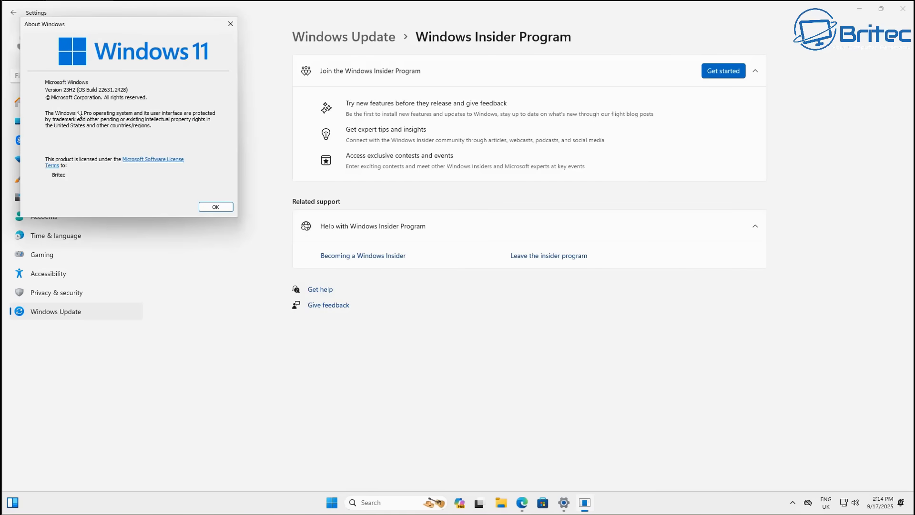
left_click(229, 25)
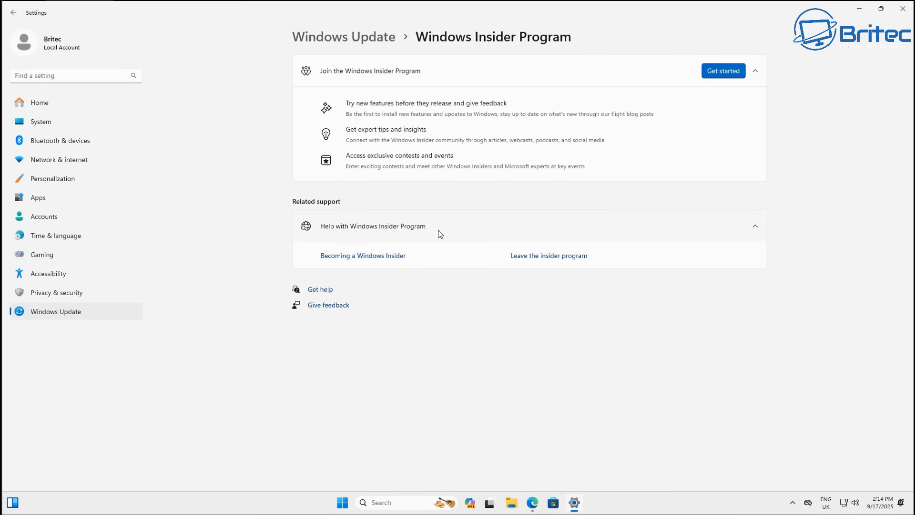
- Start joining the Windows Insider Program and link a Microsoft account by signing in and using it everywhere on the device
left_click(715, 72)
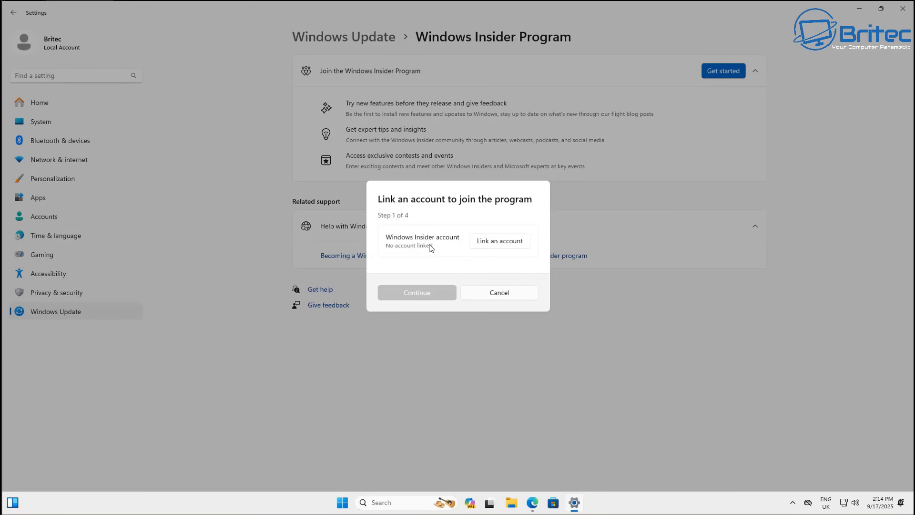
left_click(501, 243)
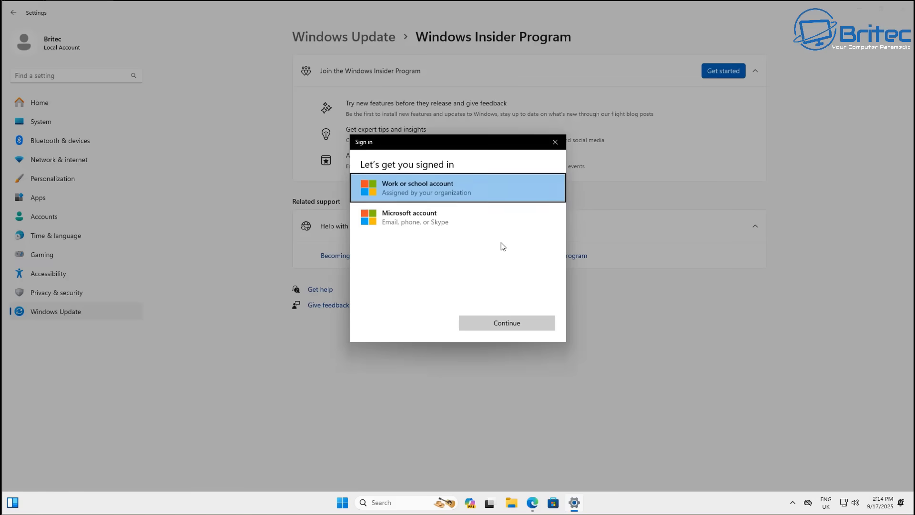
left_click(440, 230)
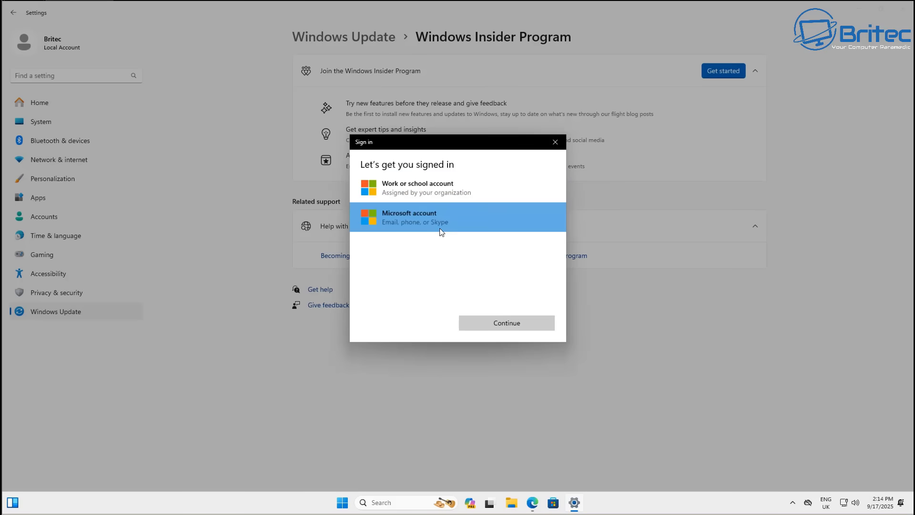
left_click(495, 327)
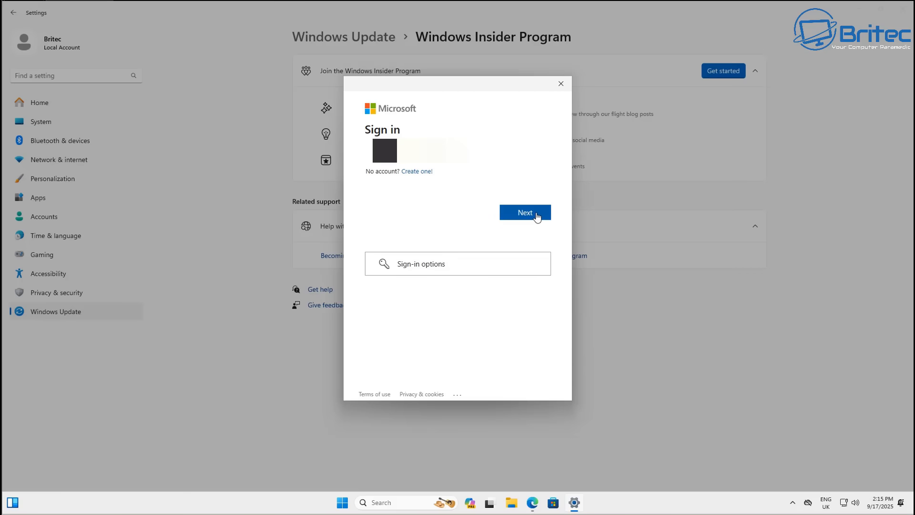
left_click(443, 269)
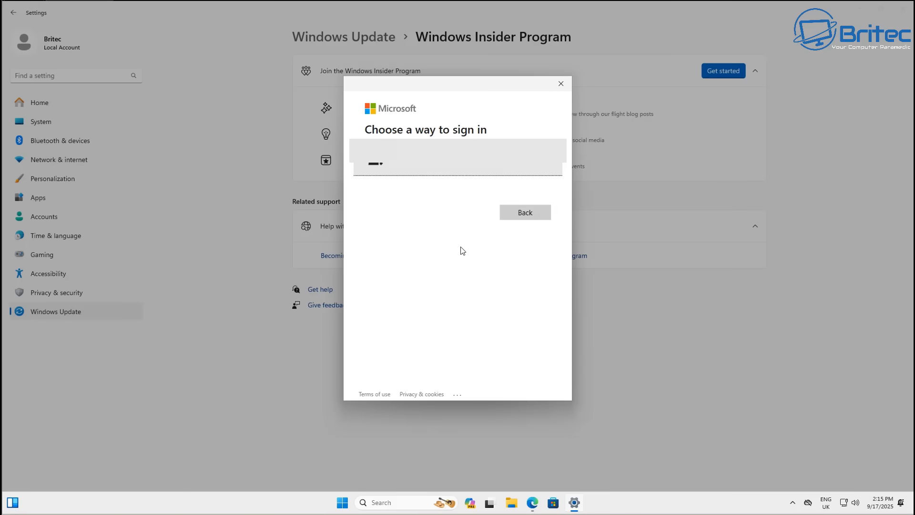
left_click(395, 164)
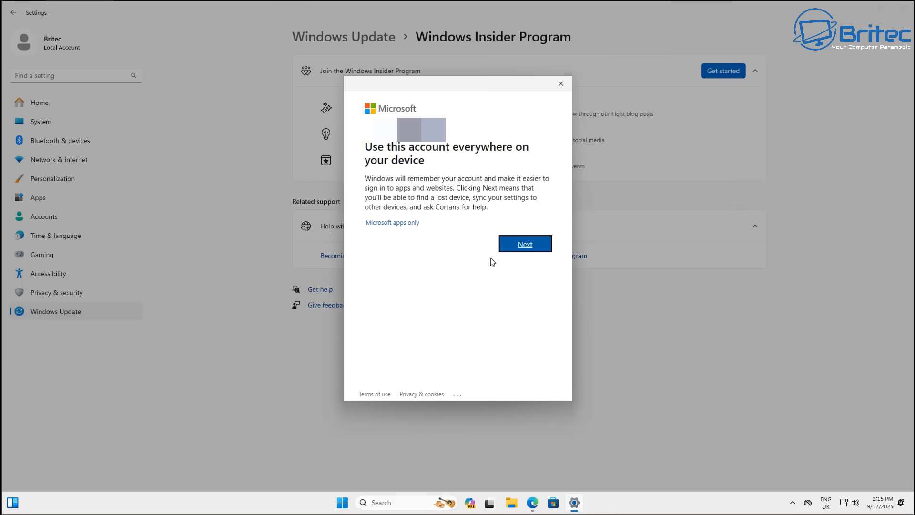
key("Return")
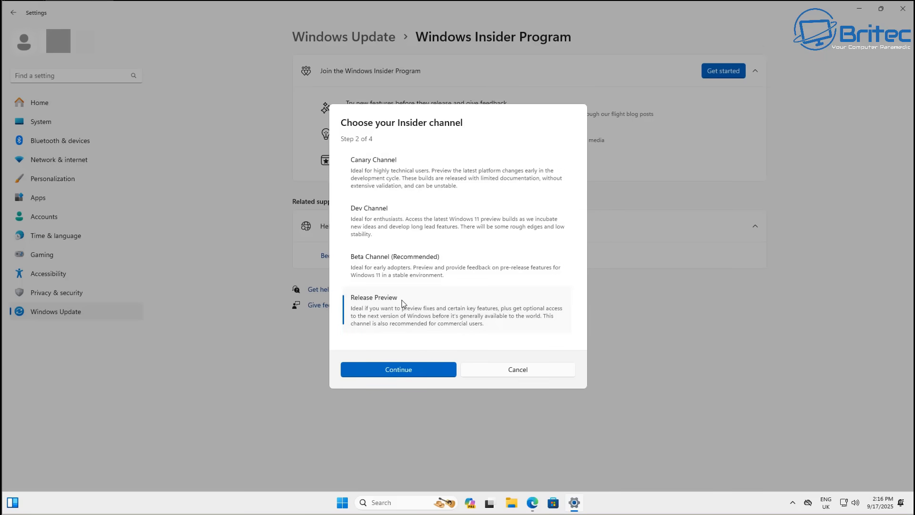
- Complete enrolment in the Release Preview channel, accepting the Insider agreements and restarting the device immediately
left_click(392, 372)
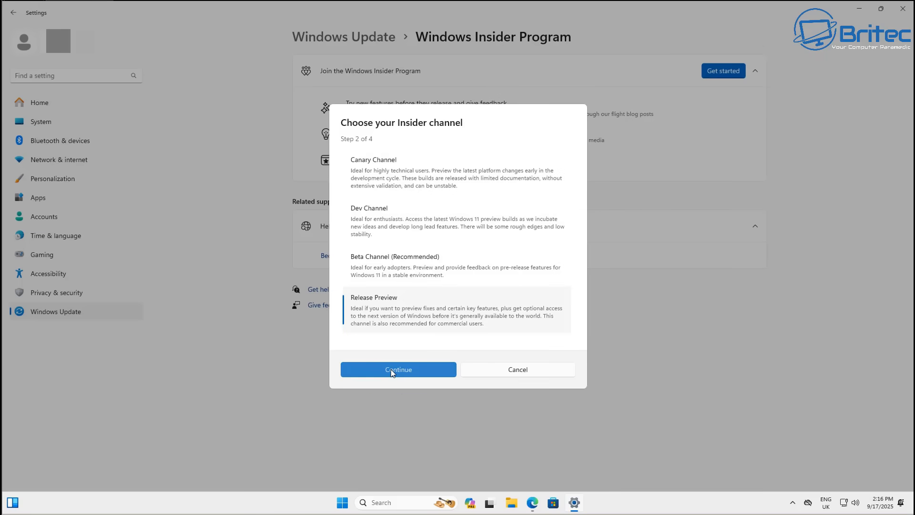
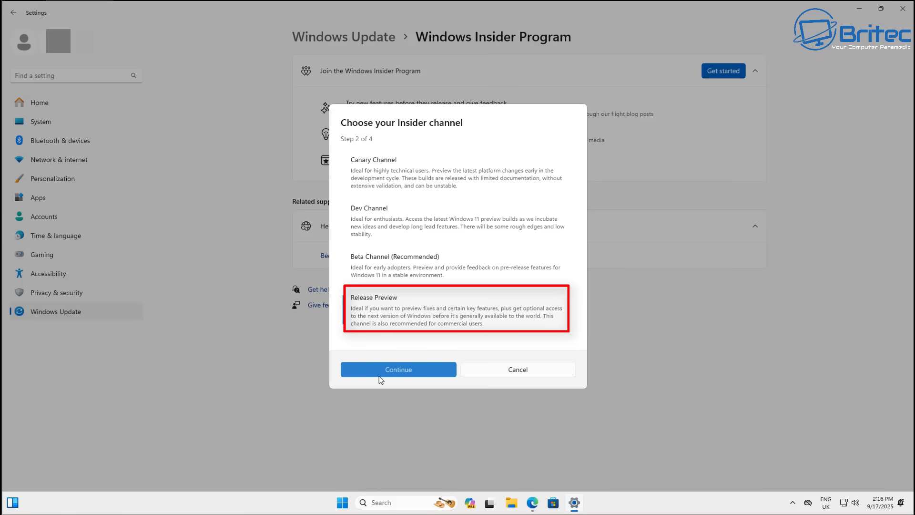
left_click(379, 374)
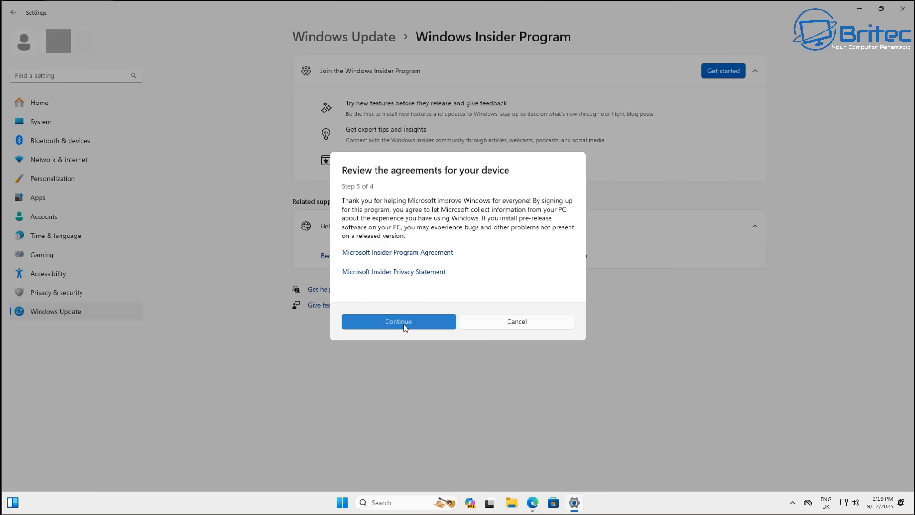
left_click(403, 323)
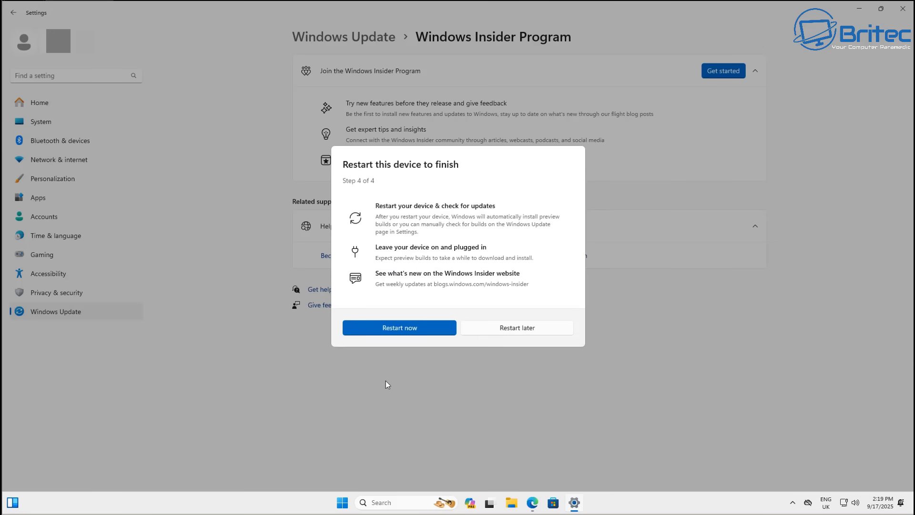
left_click(395, 329)
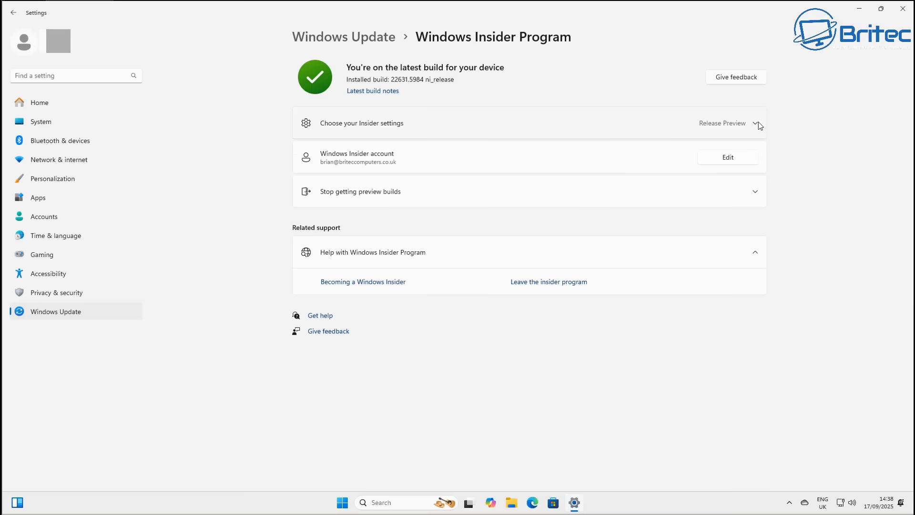
- Review the Insider channel options and check for new updates on the Windows Update page
left_click(759, 126)
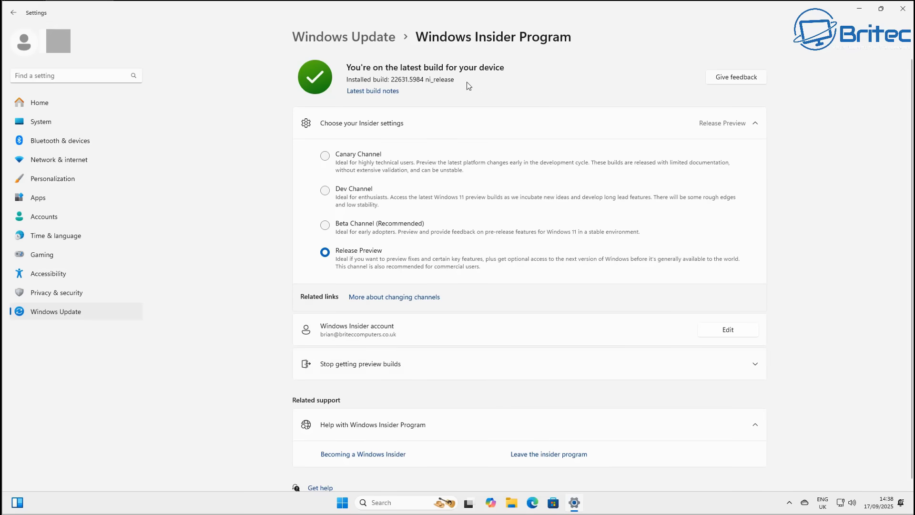
left_click(755, 123)
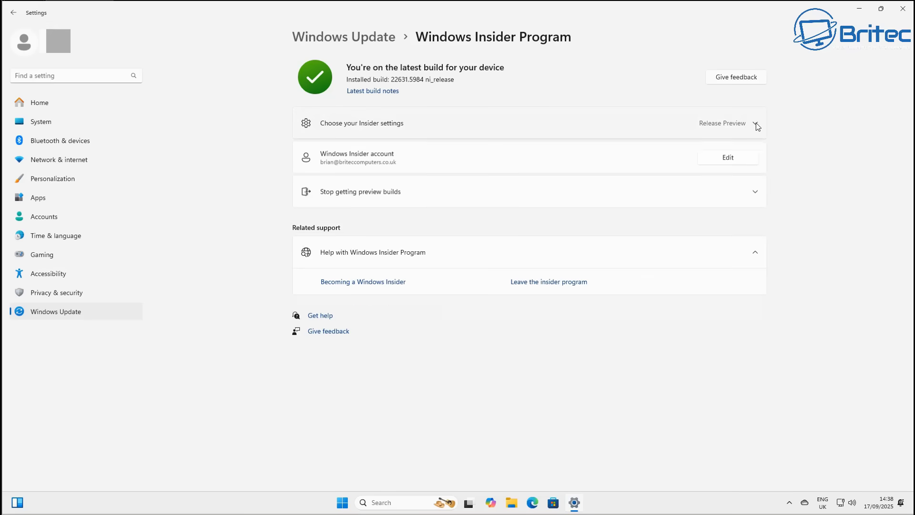
left_click(14, 12)
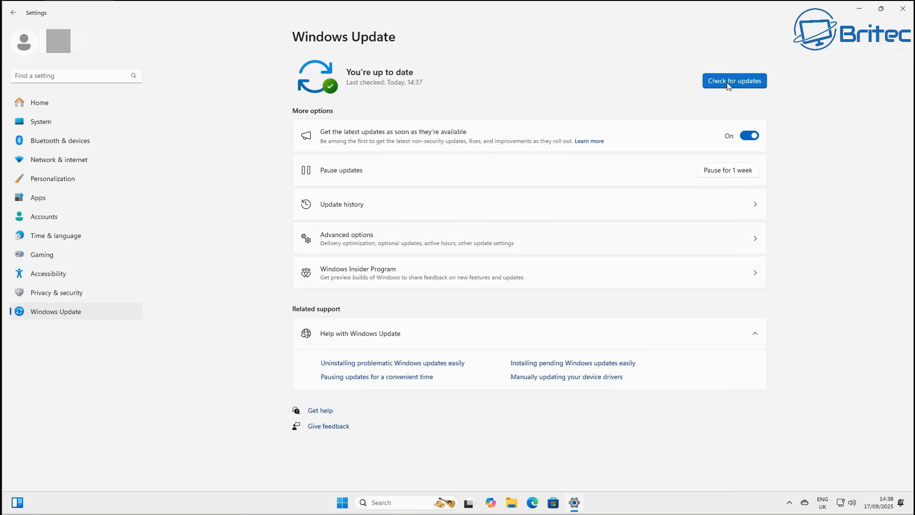
left_click(728, 82)
left_click(735, 82)
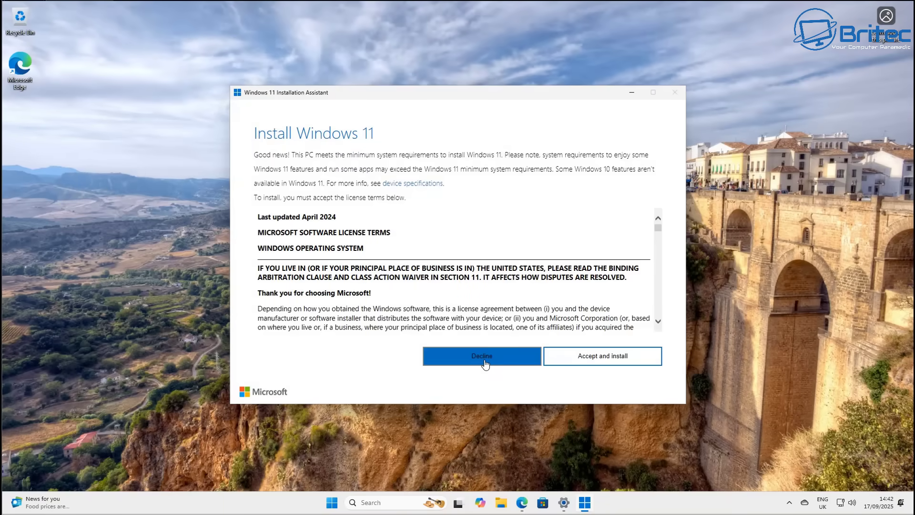
- Accept the license terms and start the installation in the Windows 11 Installation Assistant
left_click(585, 365)
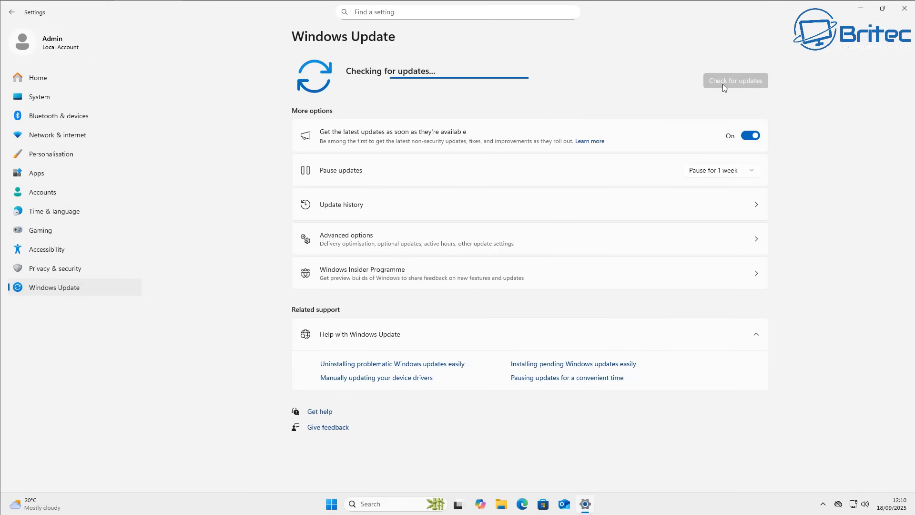
- Check for Windows updates and examine the Windows specifications on the system's About page
left_click(710, 82)
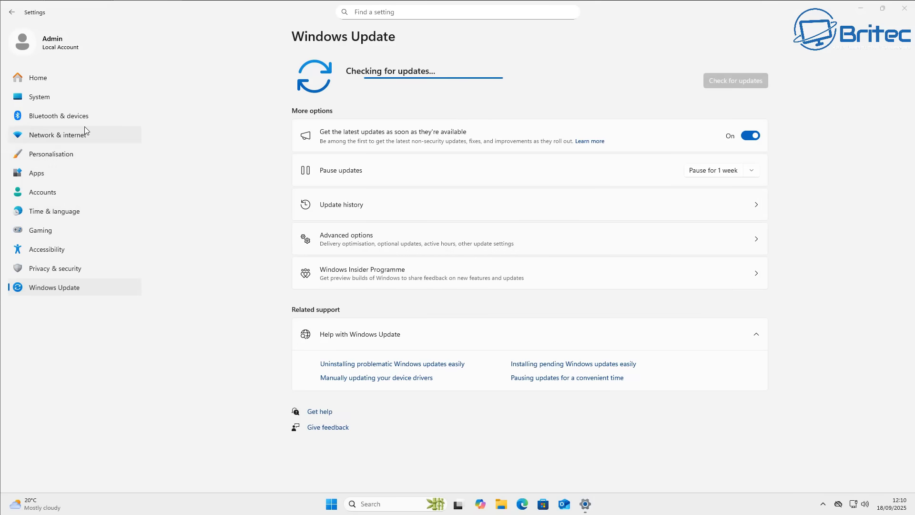
left_click(48, 98)
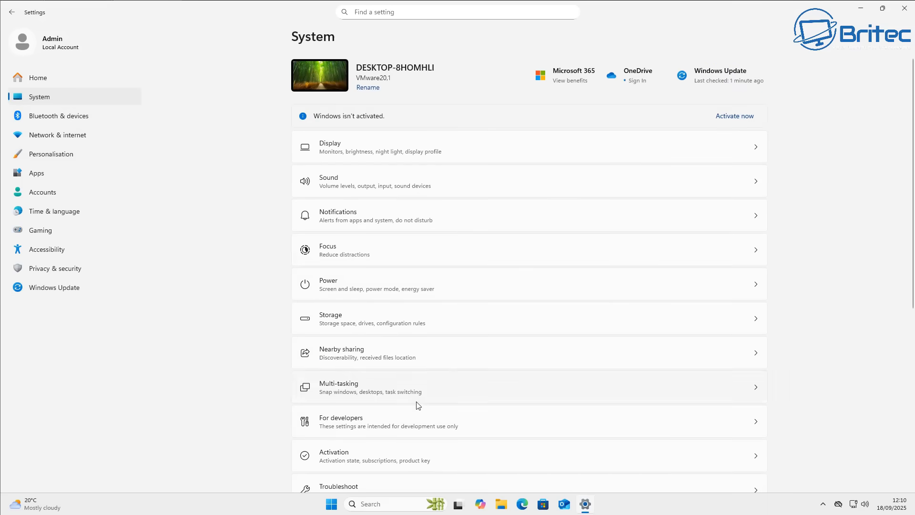
scroll(429, 420, "down", 5)
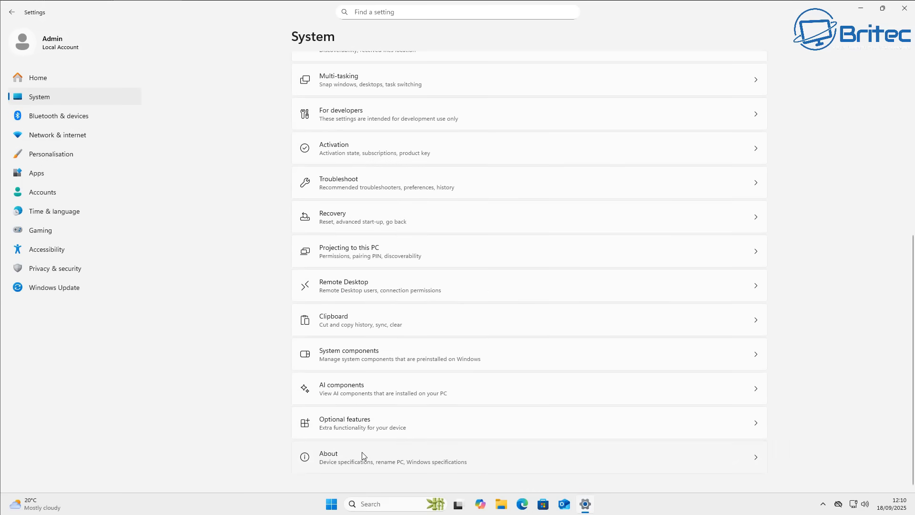
left_click(363, 452)
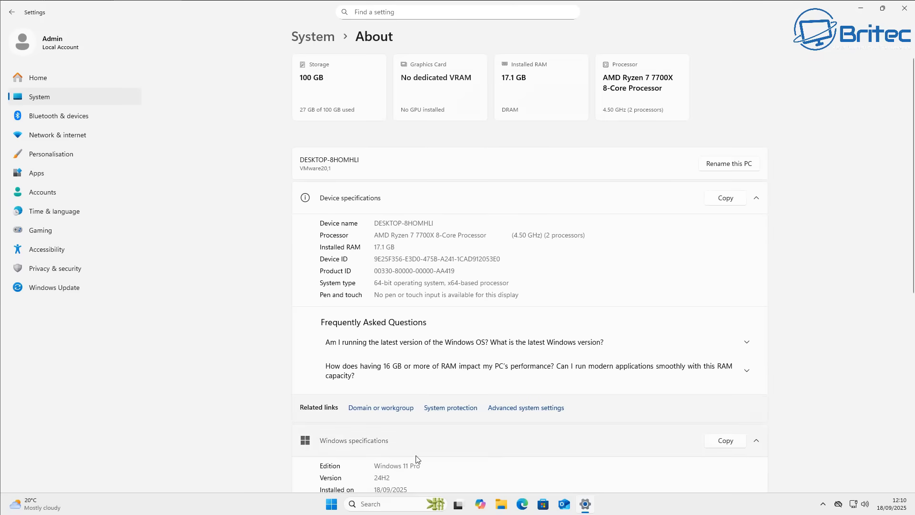
left_click(416, 457)
scroll(588, 351, "down", 3)
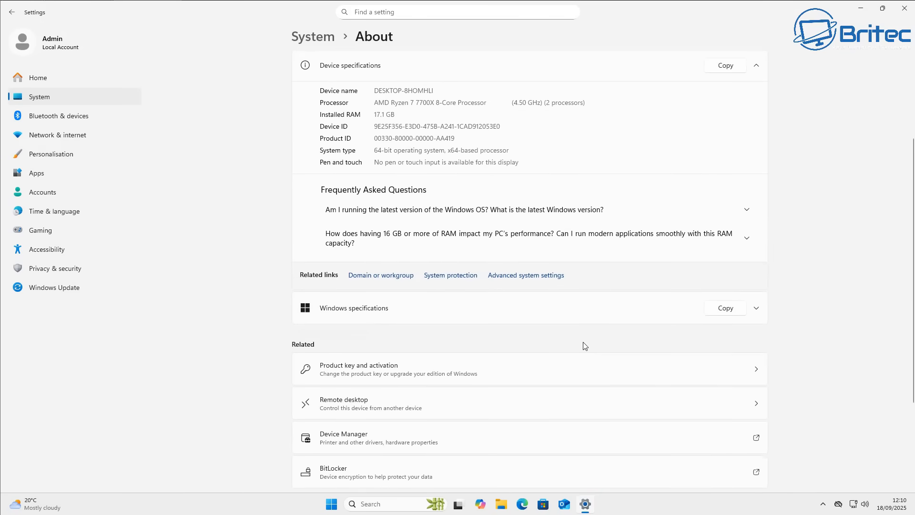
left_click(756, 309)
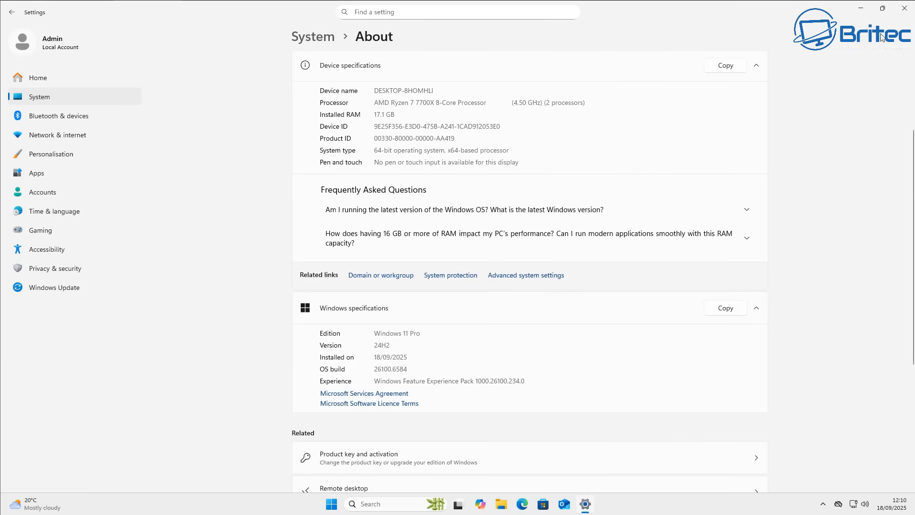
- Start joining the Windows Insider Programme from Windows Update and choose a Microsoft account to link
left_click(40, 287)
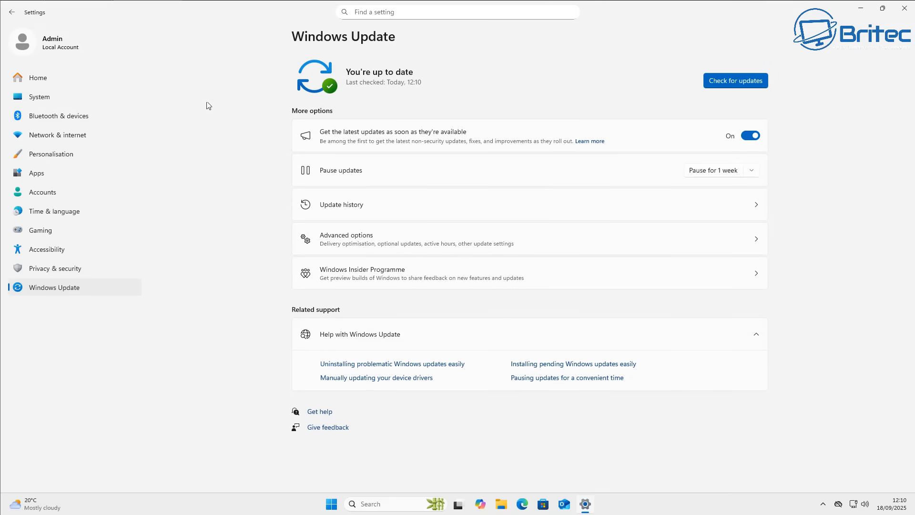
left_click(429, 272)
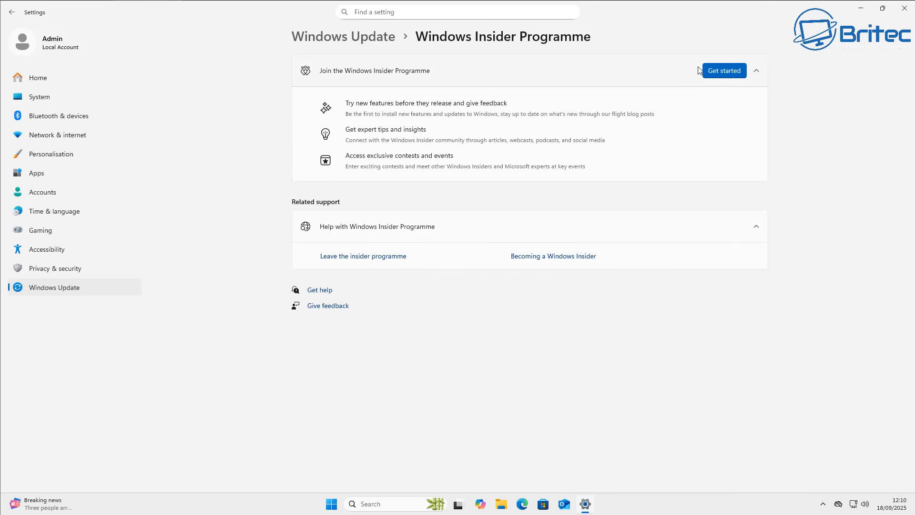
left_click(733, 70)
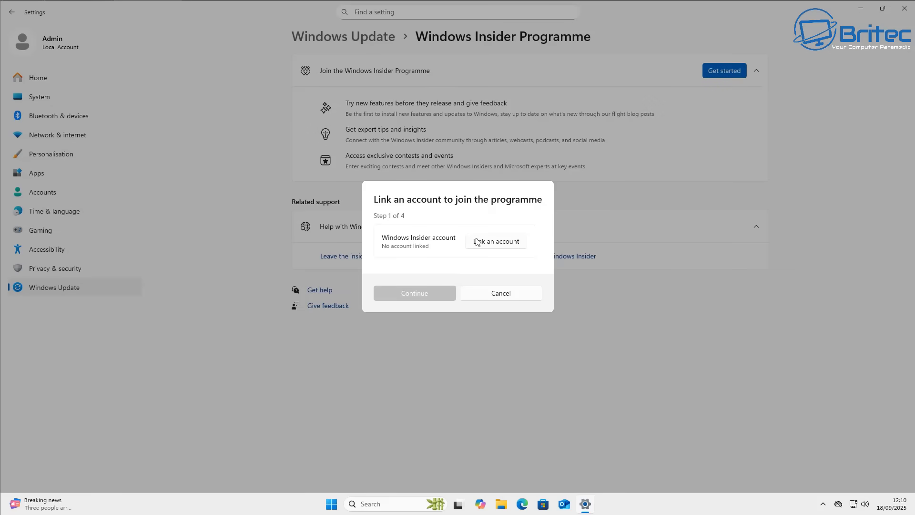
left_click(496, 241)
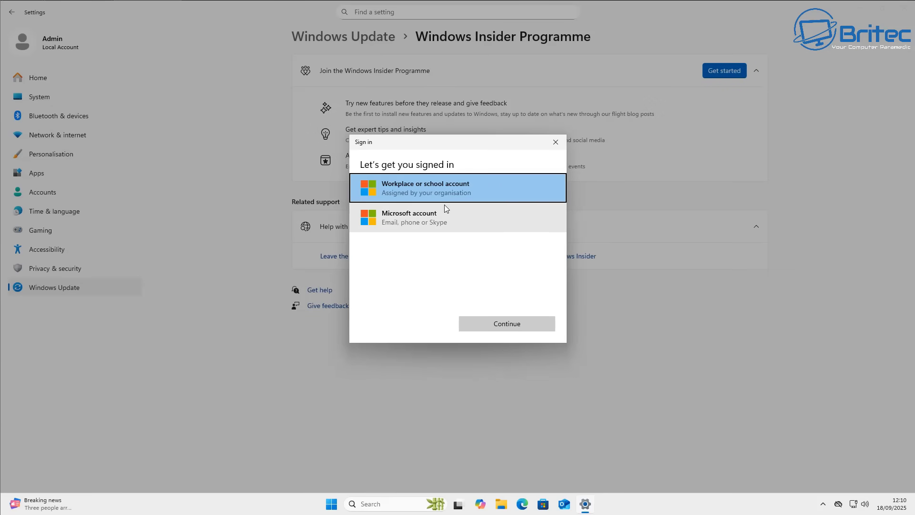
left_click(425, 223)
left_click(500, 324)
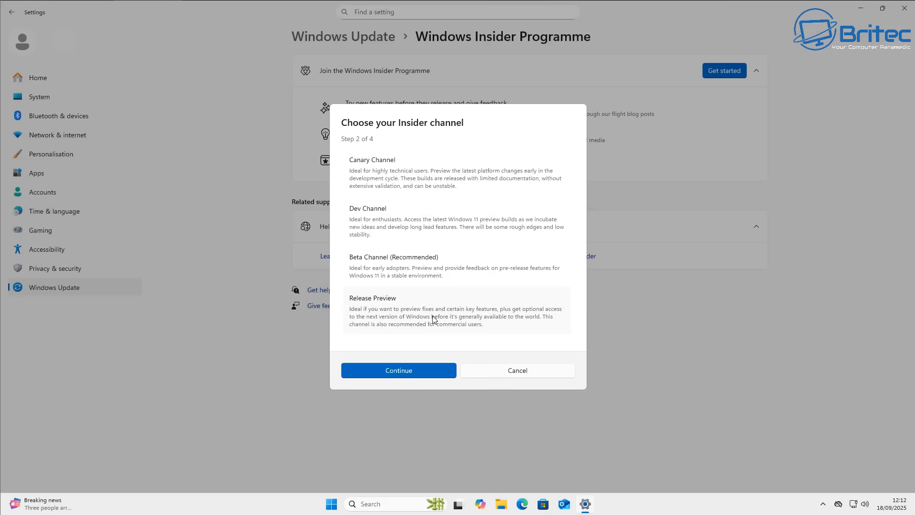
- Enrol in the Release Preview channel, accept the Insider agreements and restart the device immediately
left_click(432, 319)
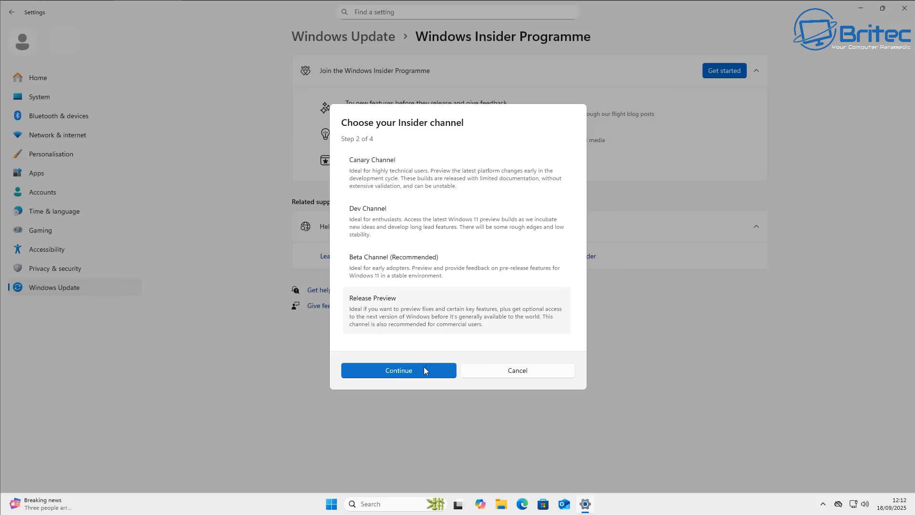
left_click(424, 367)
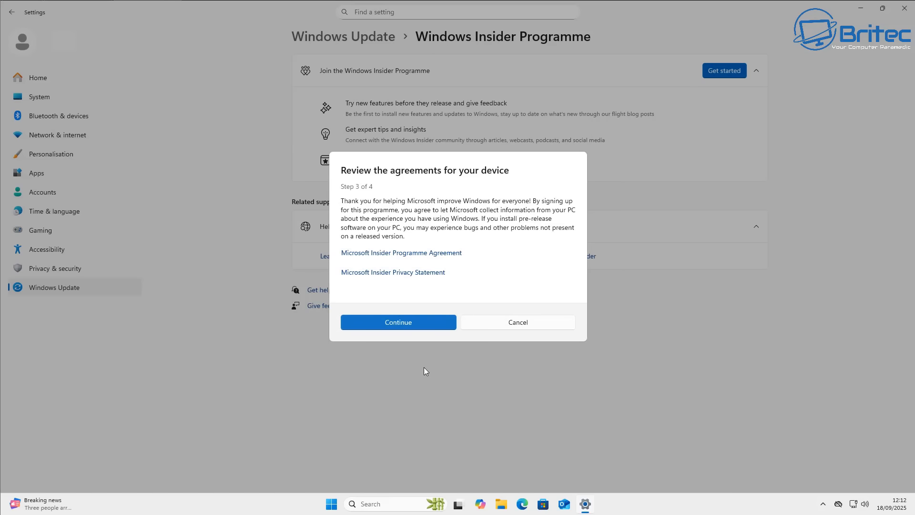
left_click(413, 324)
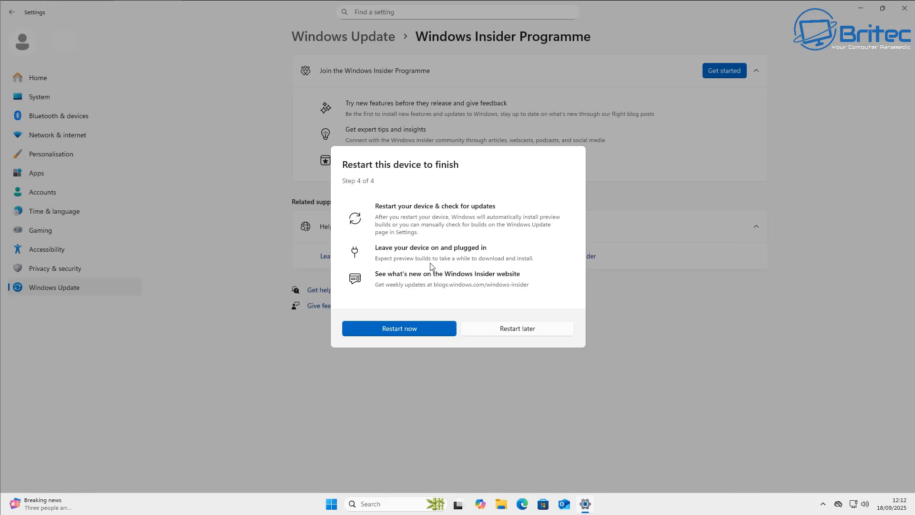
left_click(403, 331)
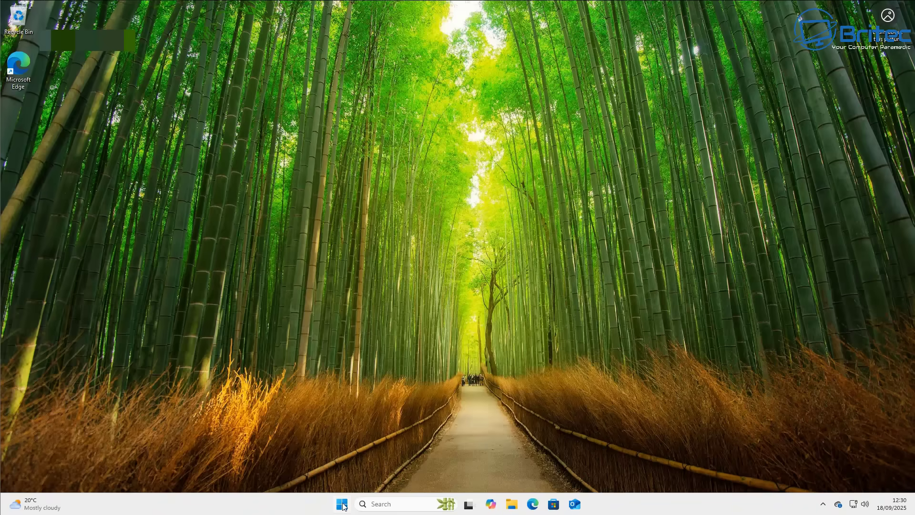
- Check for updates, download and install Windows 11, version 25H2, and restart the PC to finish
left_click(343, 504)
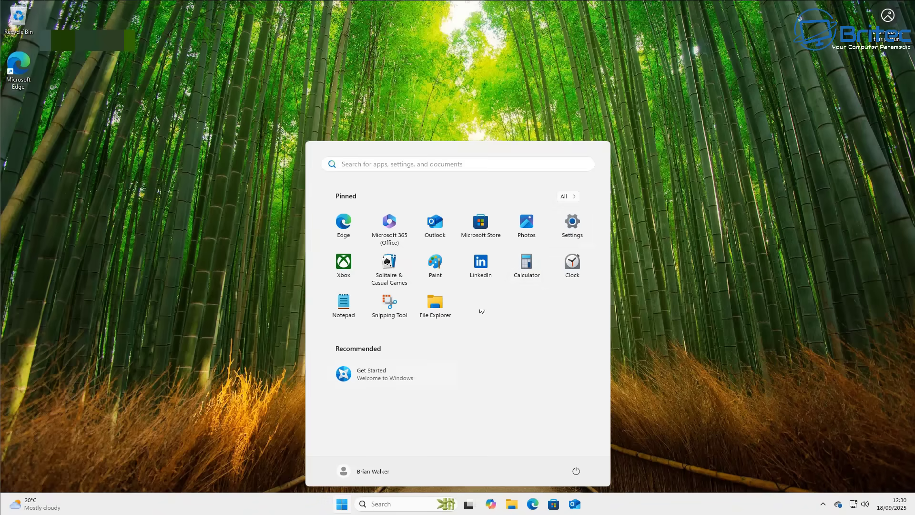
left_click(577, 223)
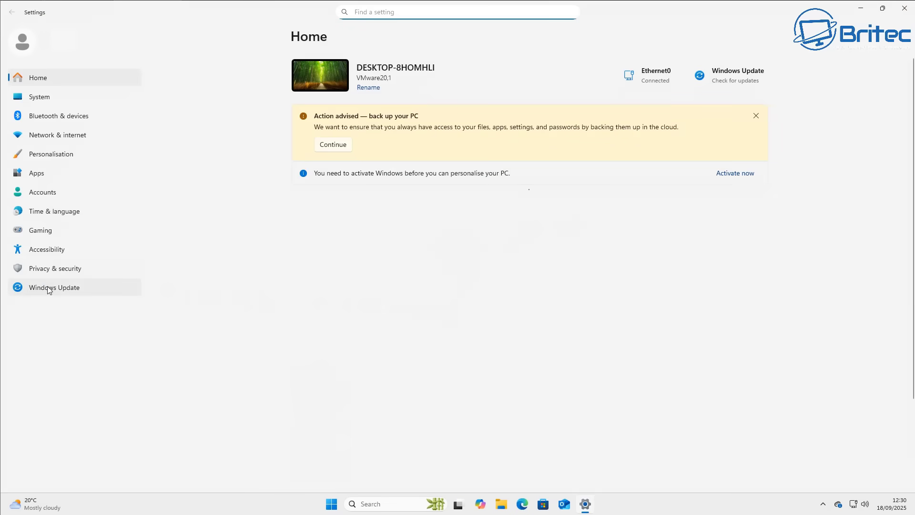
left_click(49, 290)
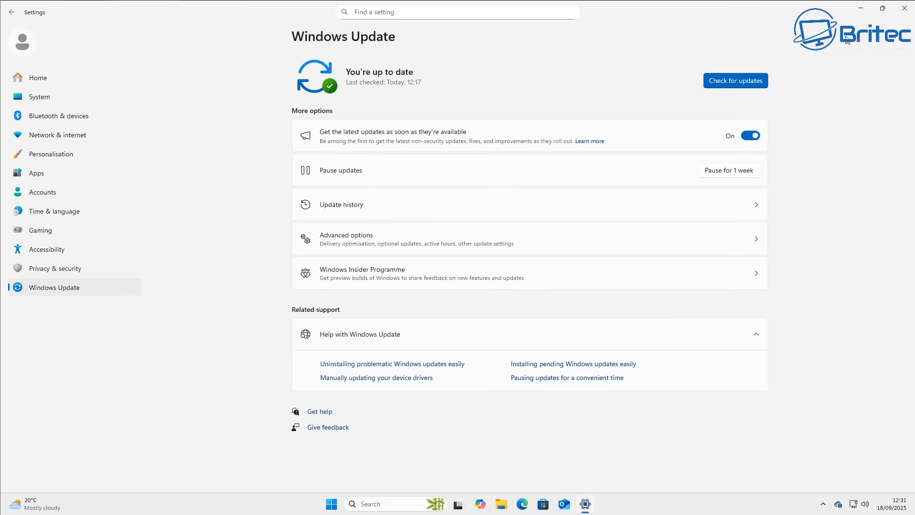
left_click(727, 76)
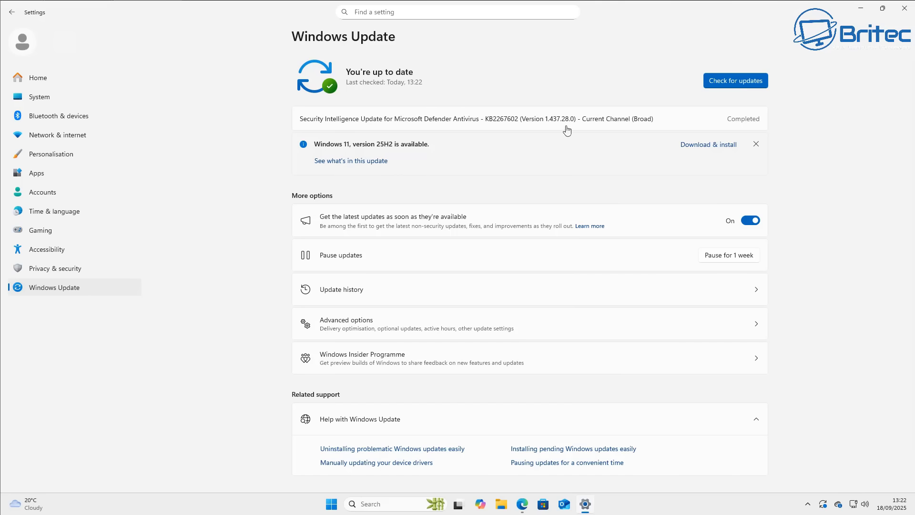
left_click(710, 145)
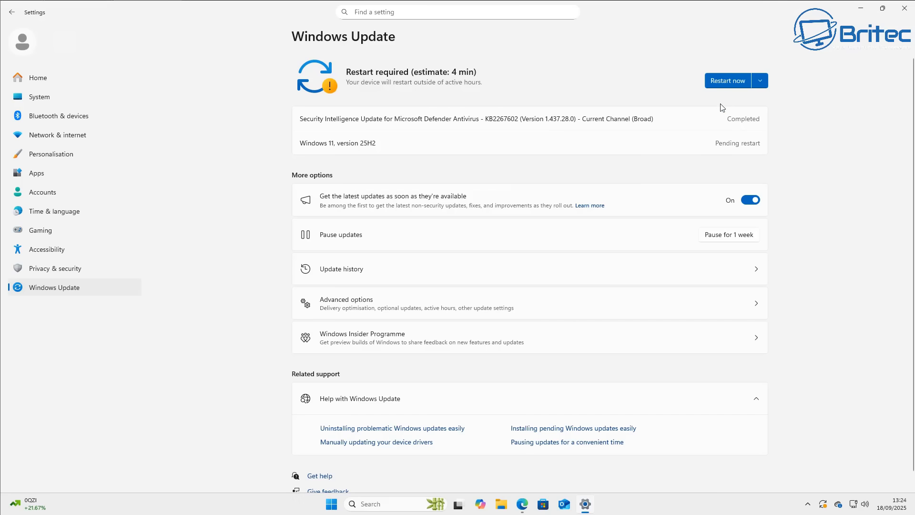
left_click(724, 79)
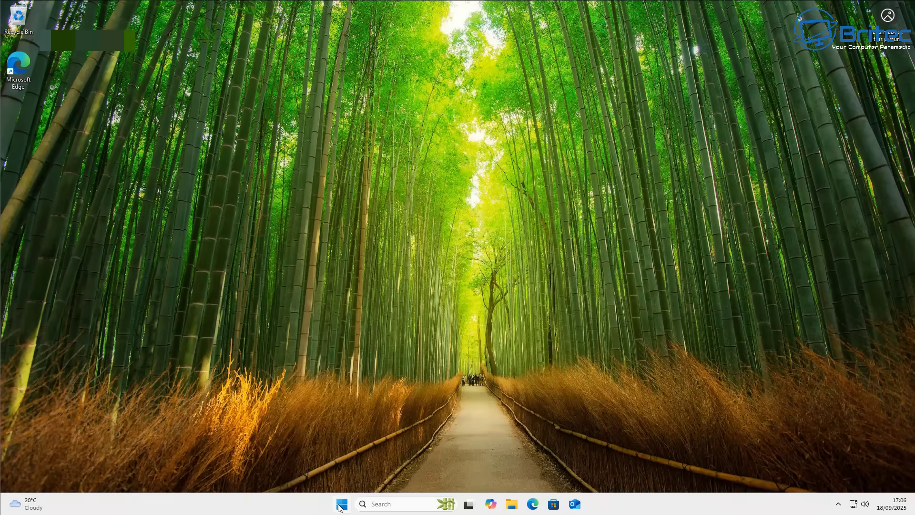
- Reopen Windows Update in Settings after the restart and check for further updates
left_click(339, 505)
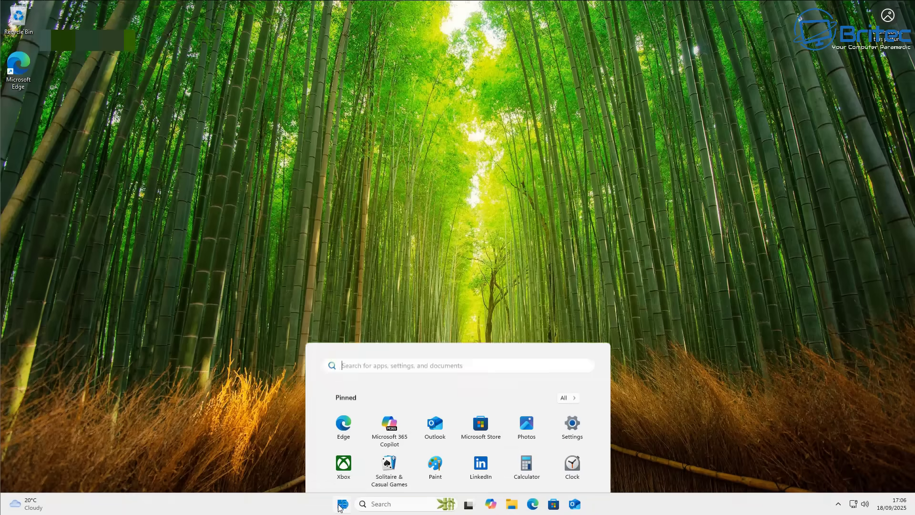
left_click(569, 227)
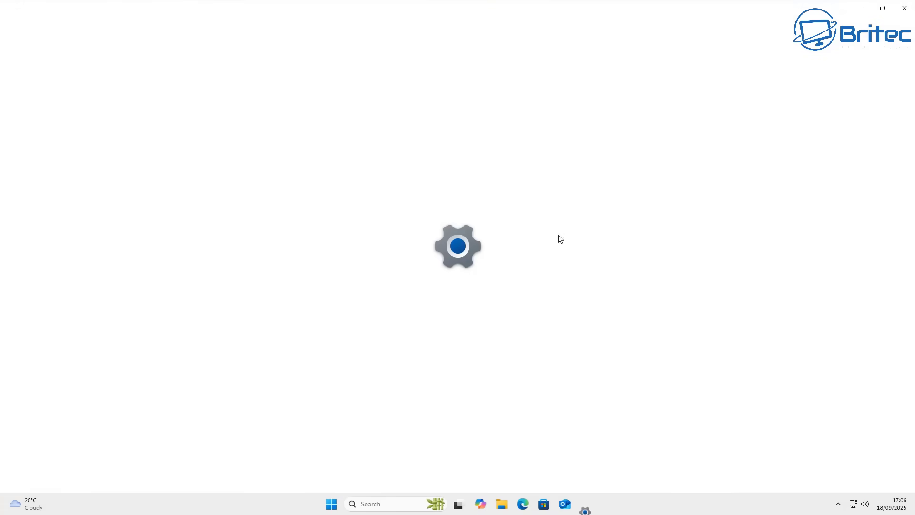
left_click(71, 288)
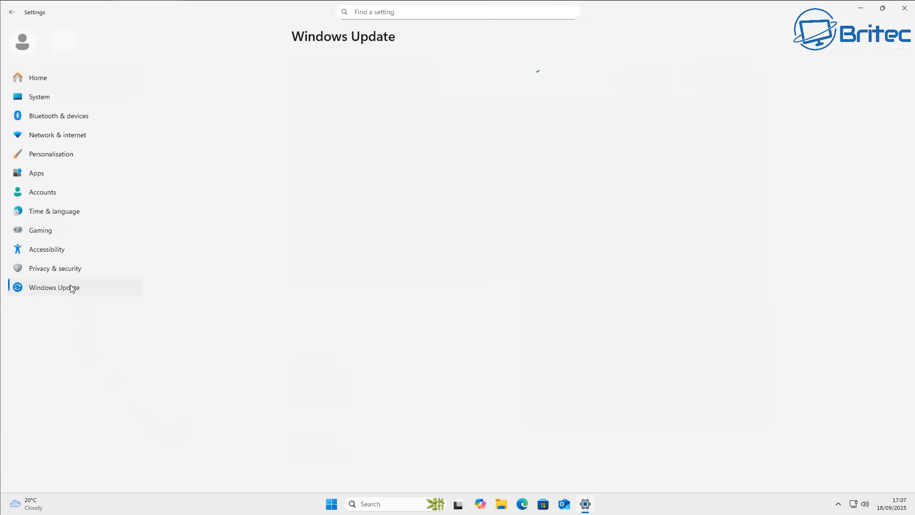
left_click(719, 84)
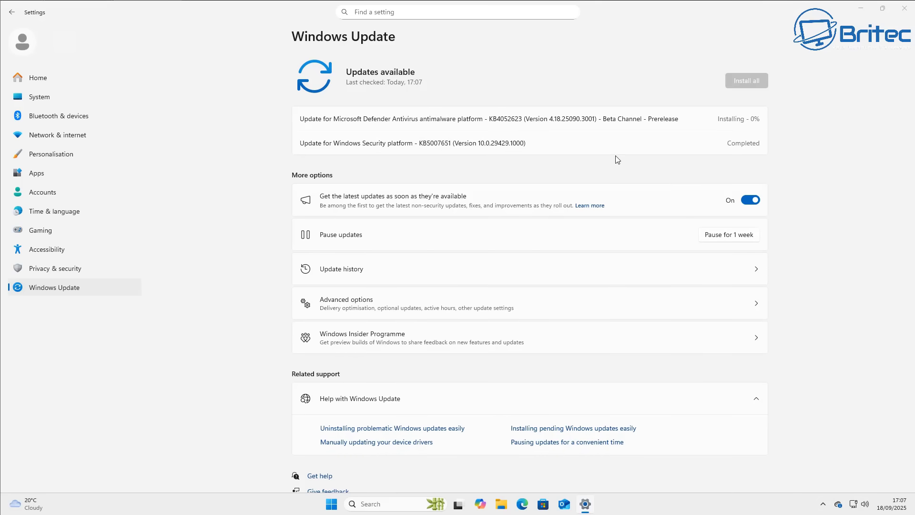
- Run winver to examine the installed Windows version and close the About Windows dialog
left_click(329, 506)
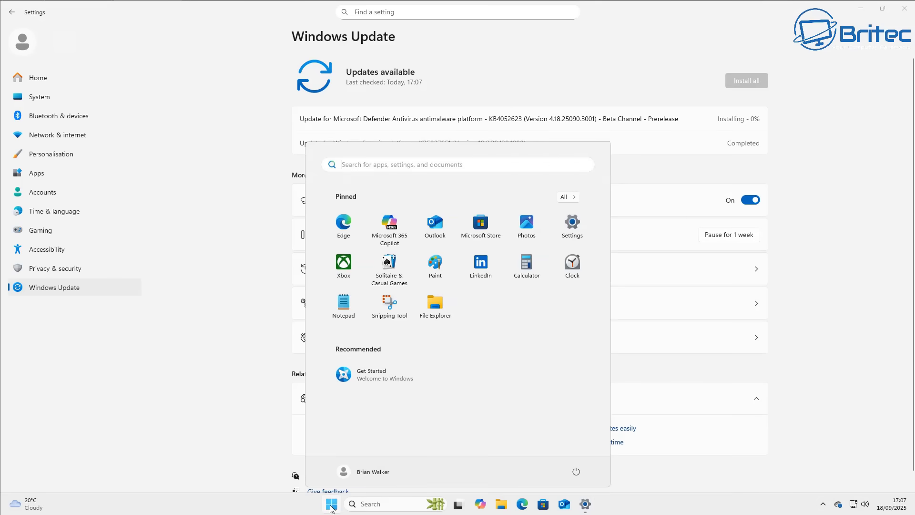
type("win")
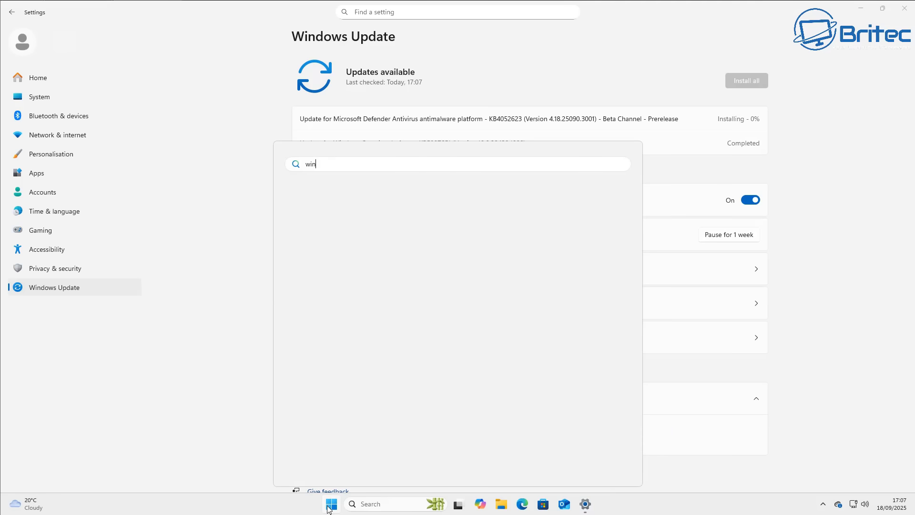
type("ver")
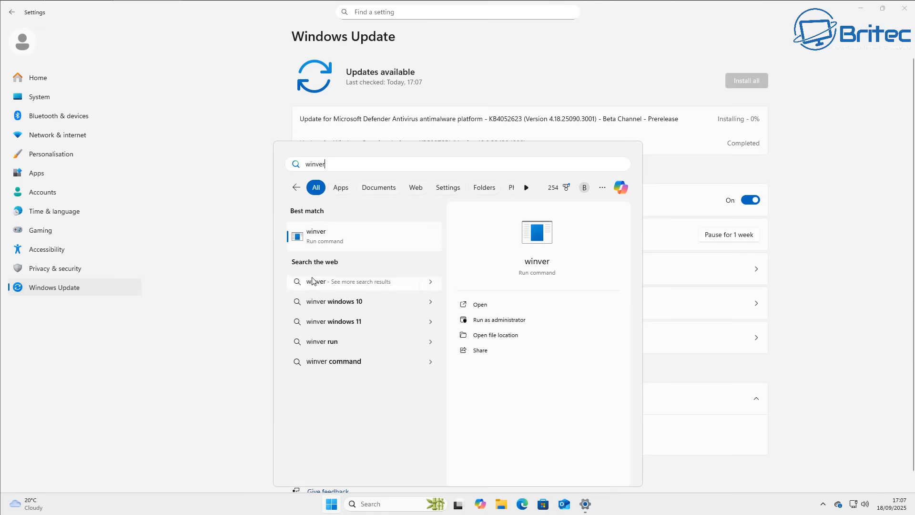
left_click(338, 238)
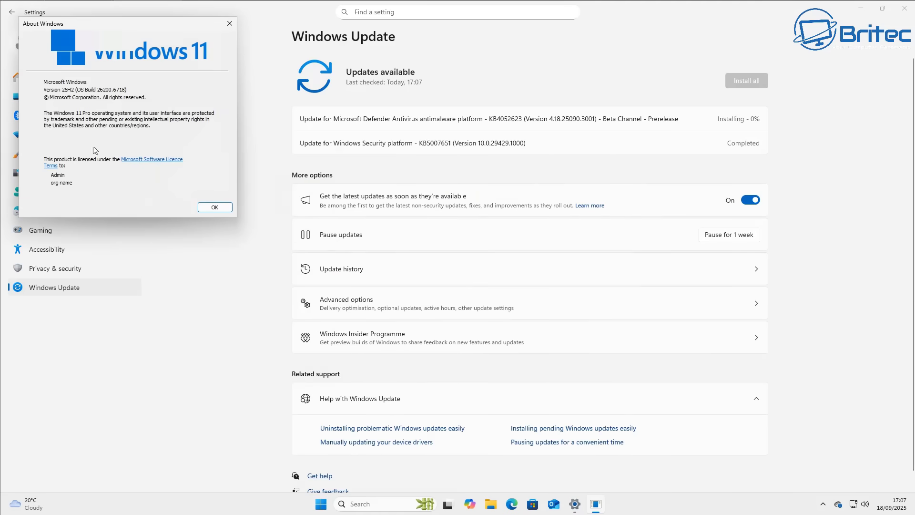
left_click(215, 207)
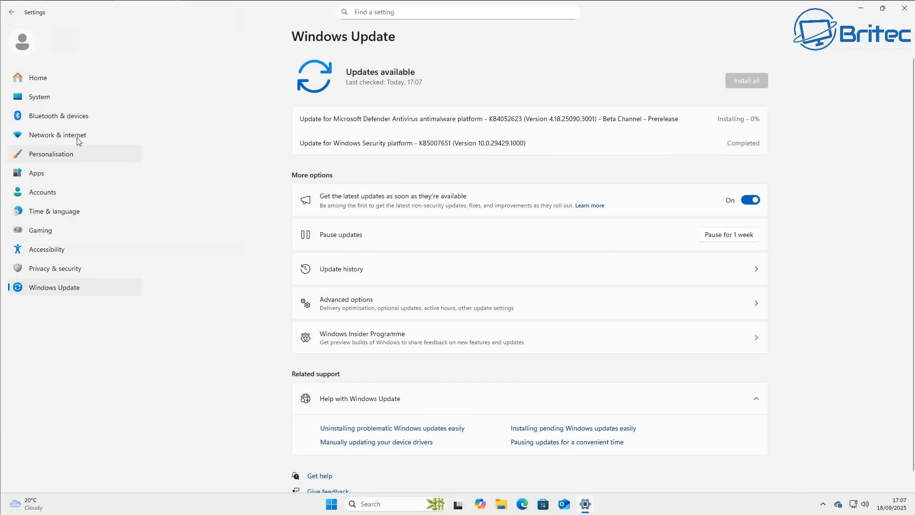
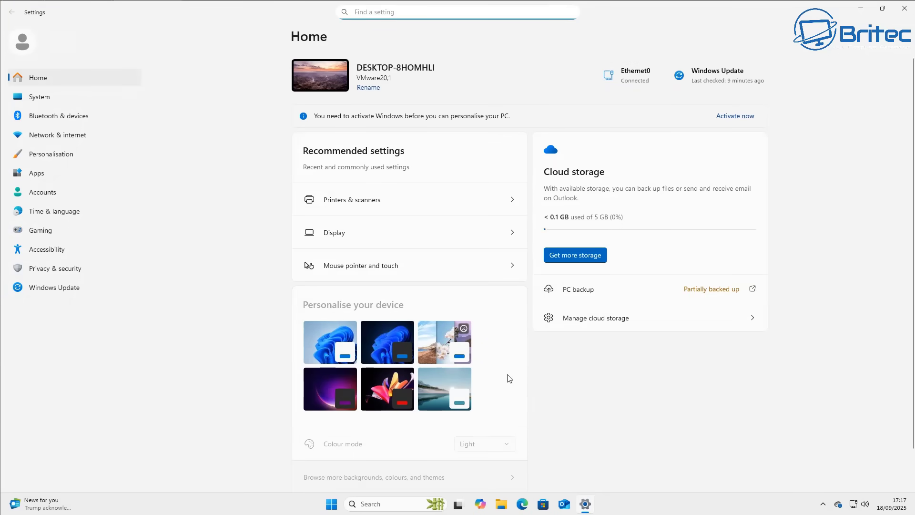
- Turn on unenrolling this device when the next version of Windows releases in the Windows Insider Programme settings
left_click(43, 290)
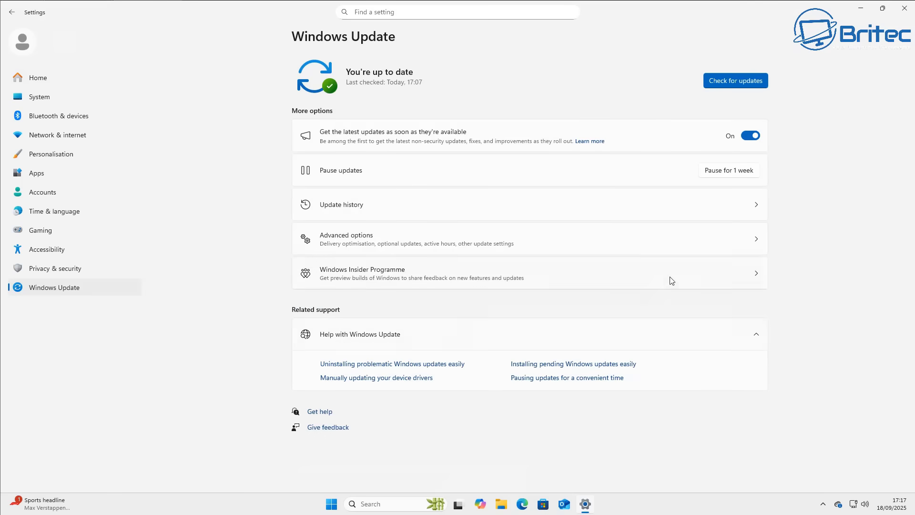
left_click(600, 273)
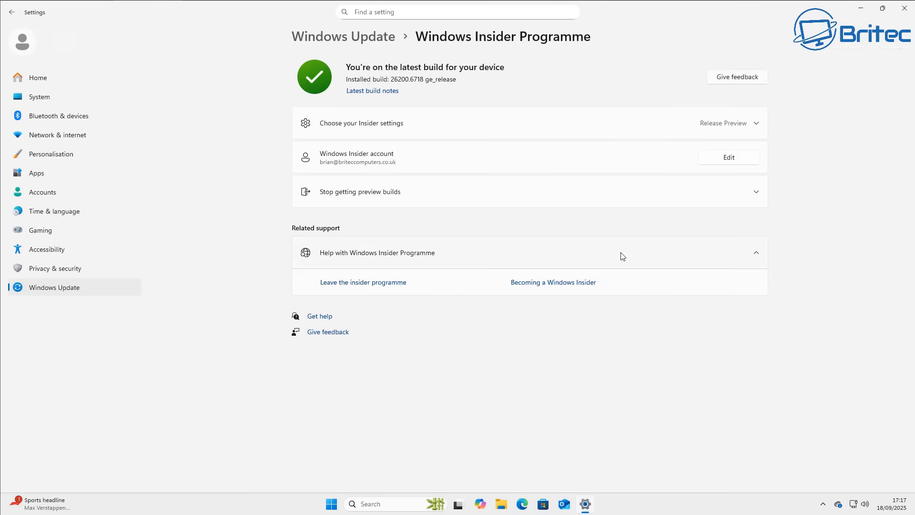
left_click(755, 200)
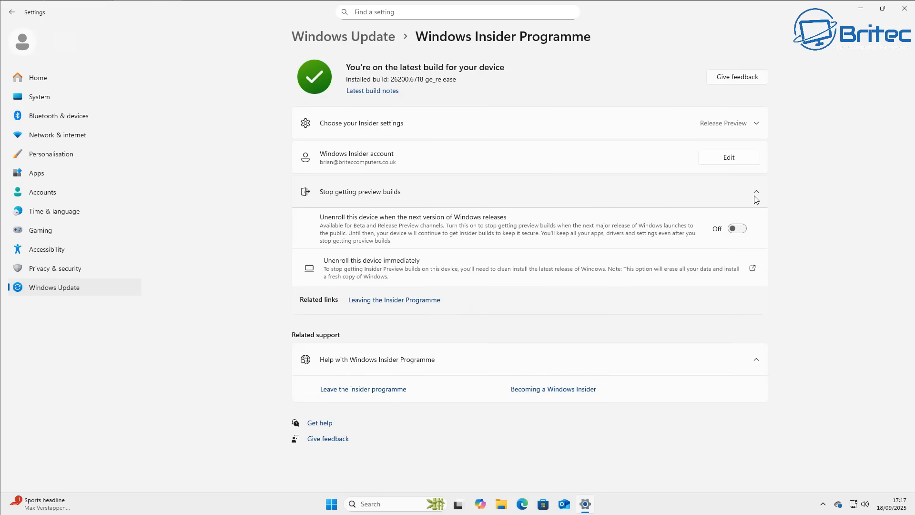
left_click(738, 229)
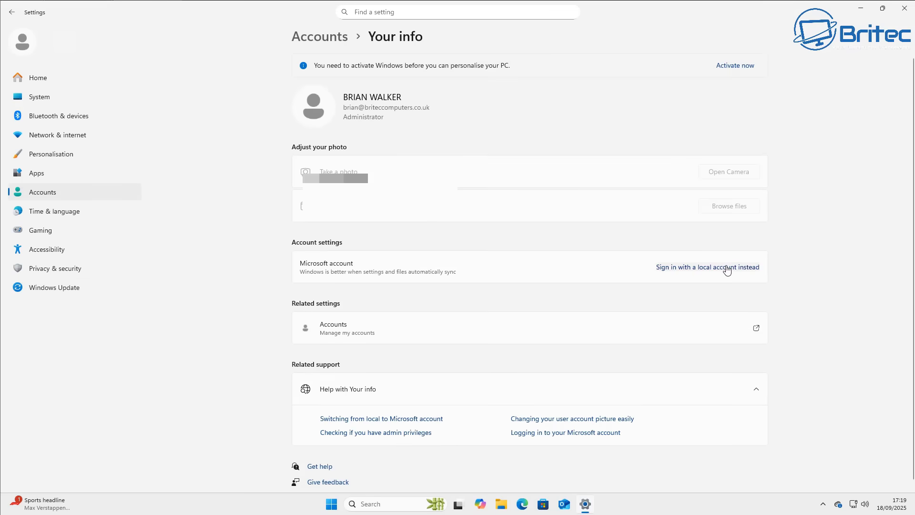
- Switch the Microsoft account to a local account, sign out to finish and sign back in with the local account
left_click(726, 267)
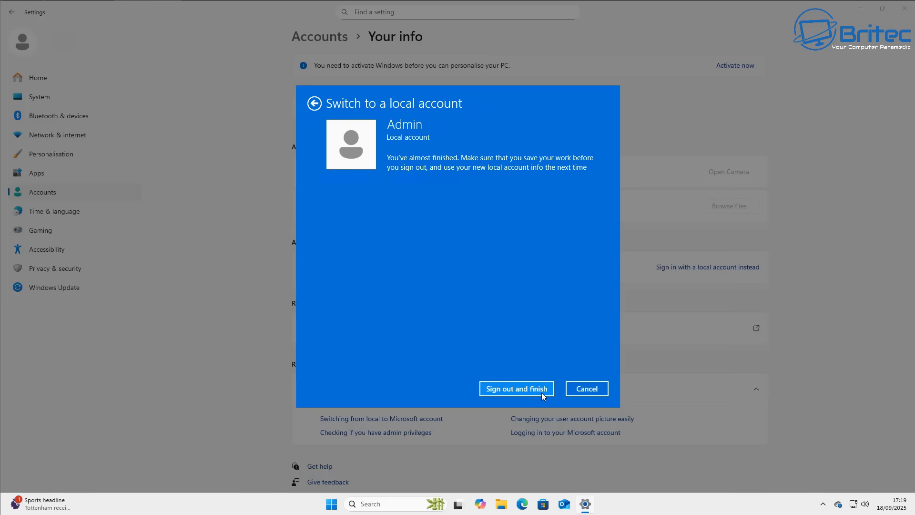
left_click(541, 388)
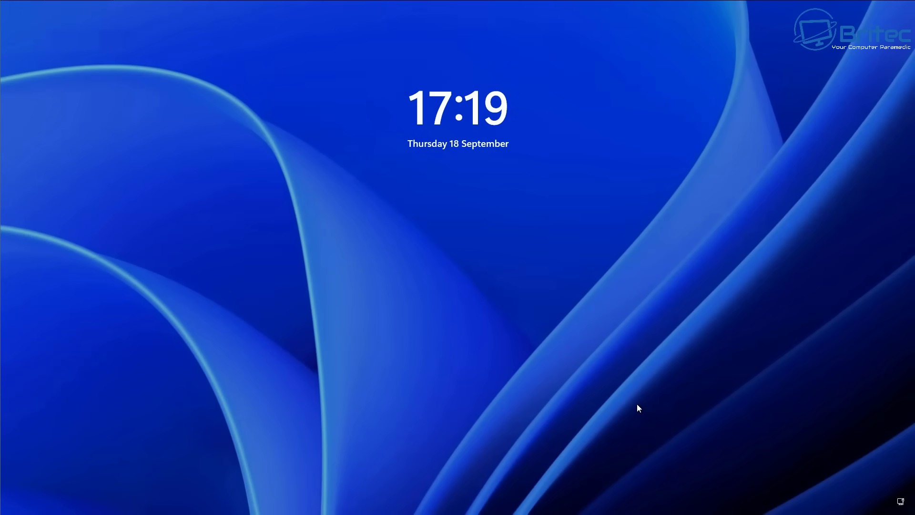
left_click(612, 401)
left_click(471, 276)
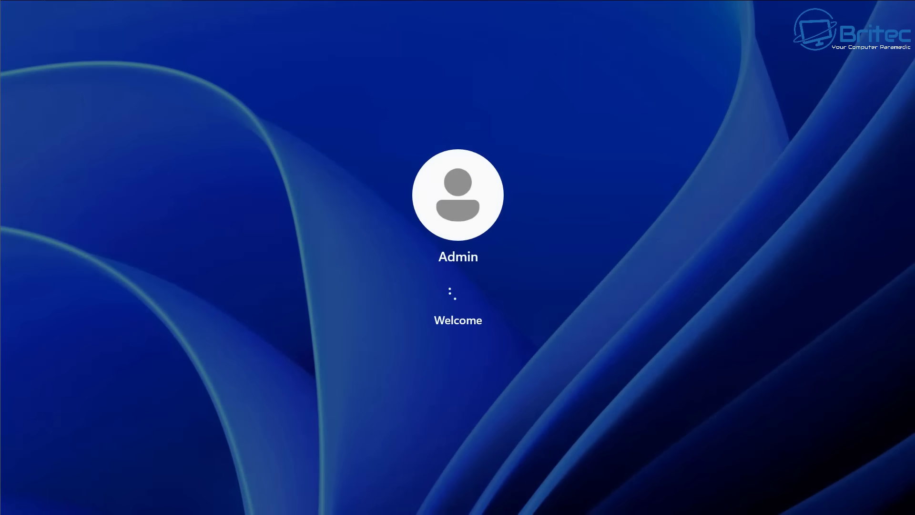